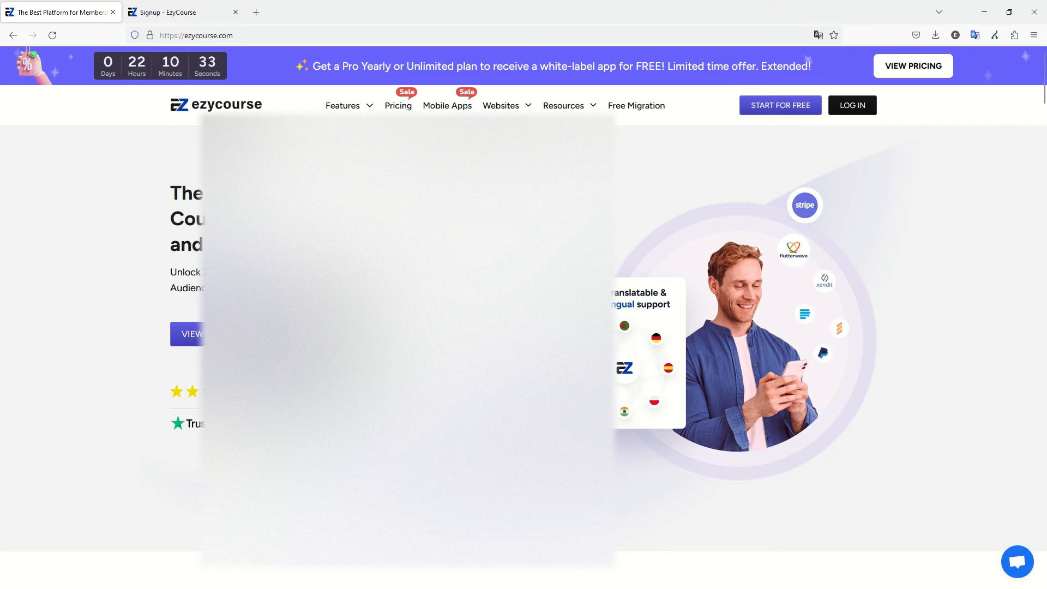
Step: Complete the Basic plan trial signup and dismiss the browser's offer to save the payment card
click(169, 8)
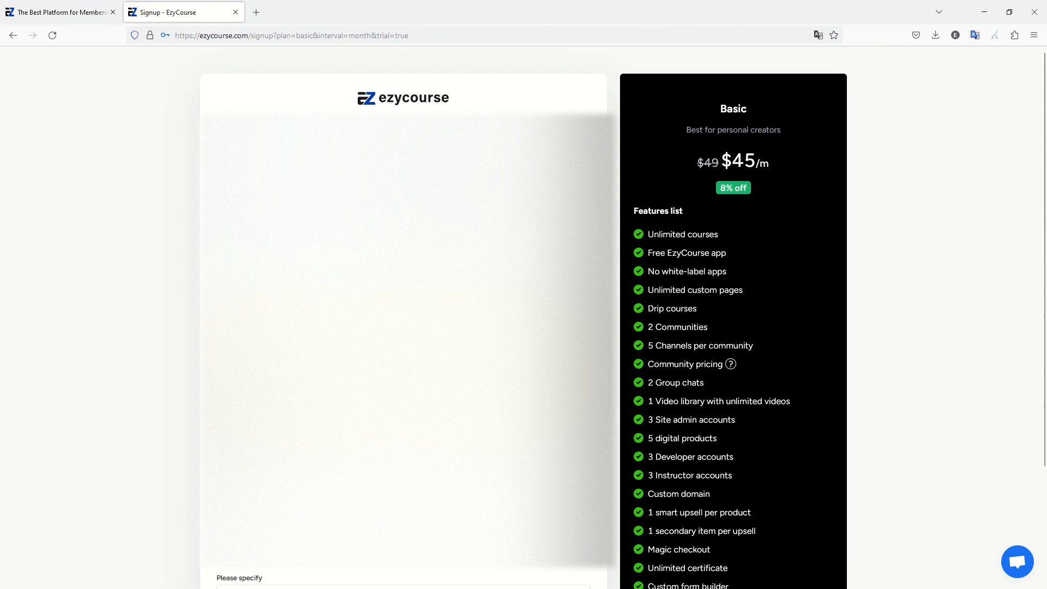
scroll(123, 185, down, 2)
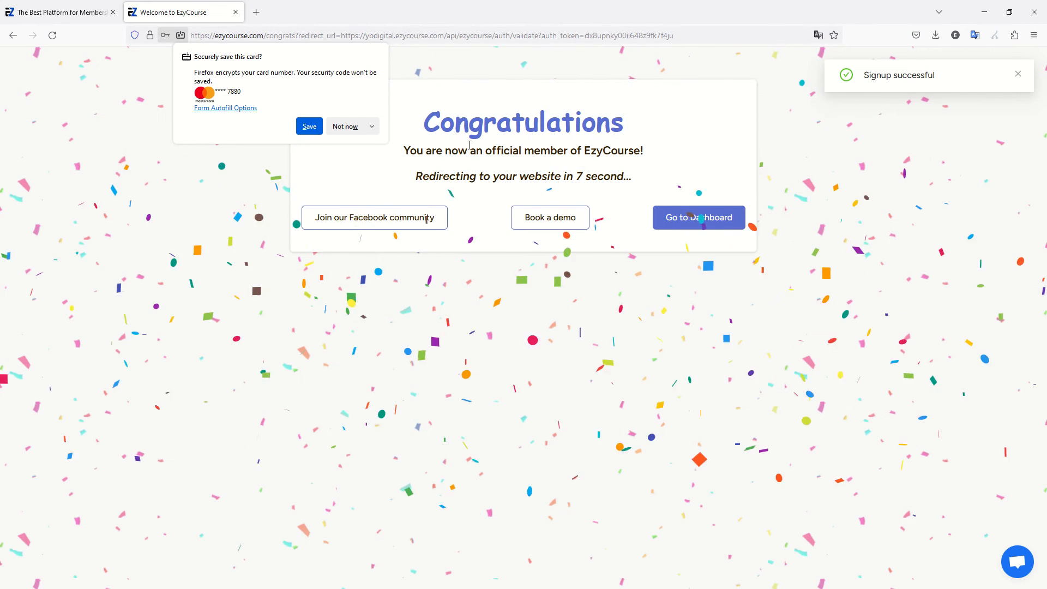
click(521, 162)
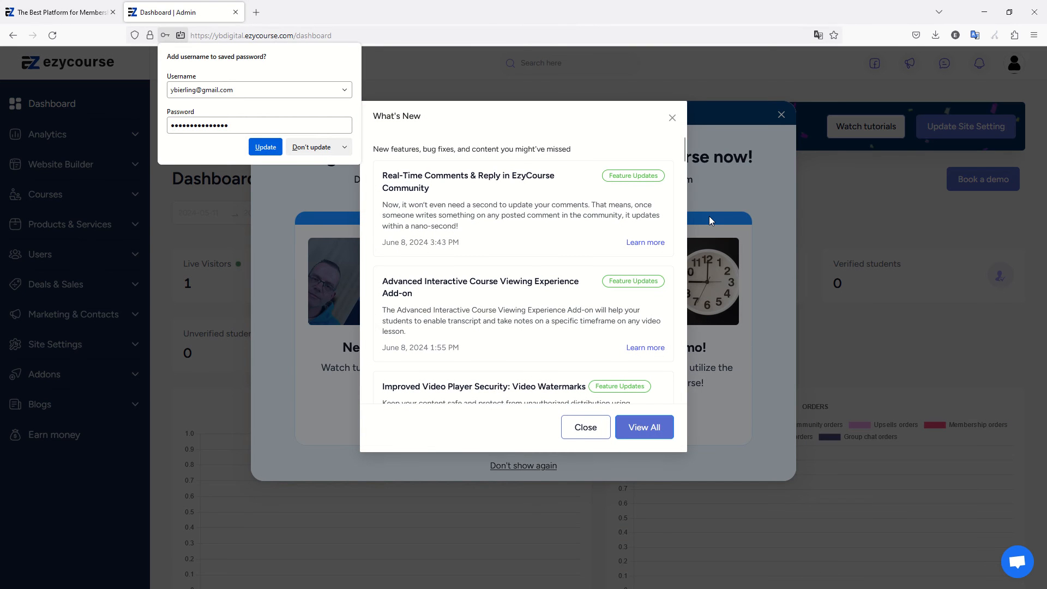
Step: Dismiss the saved-password prompt and close the What's New and welcome pop-ups covering the dashboard
click(385, 113)
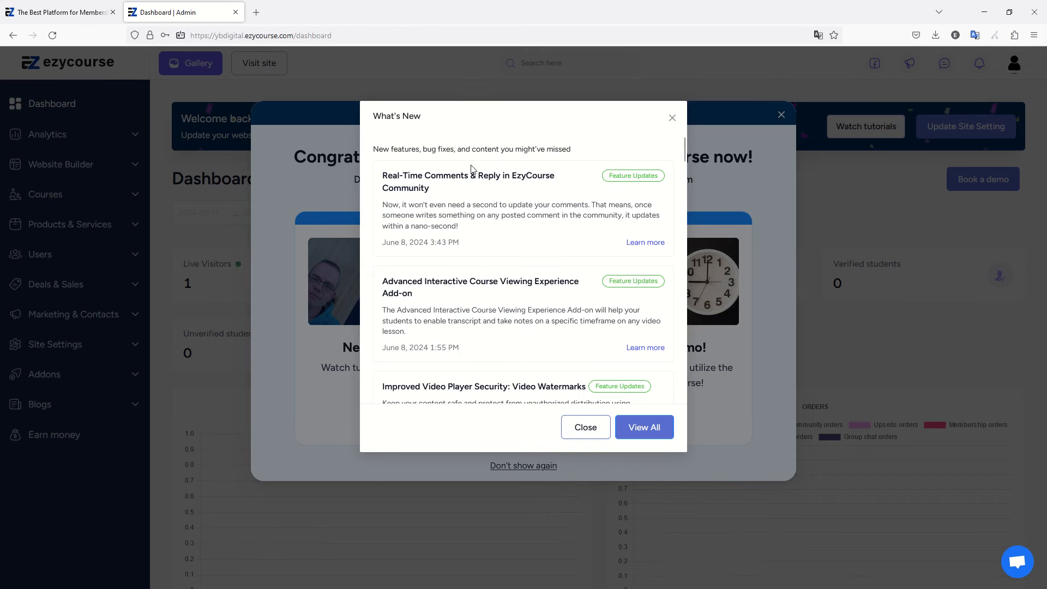
scroll(516, 239, down, 5)
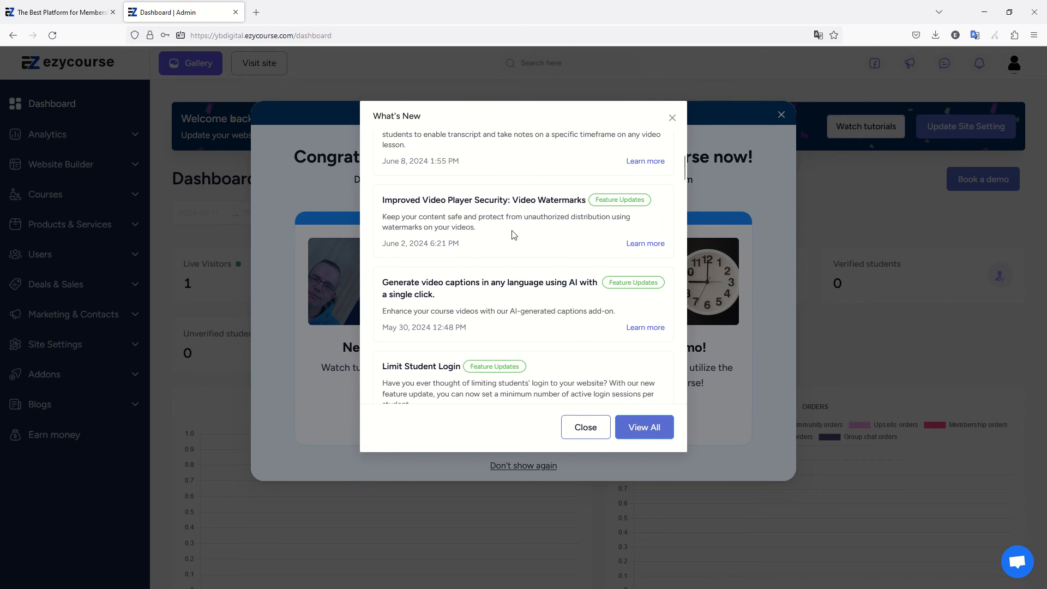
scroll(513, 235, up, 5)
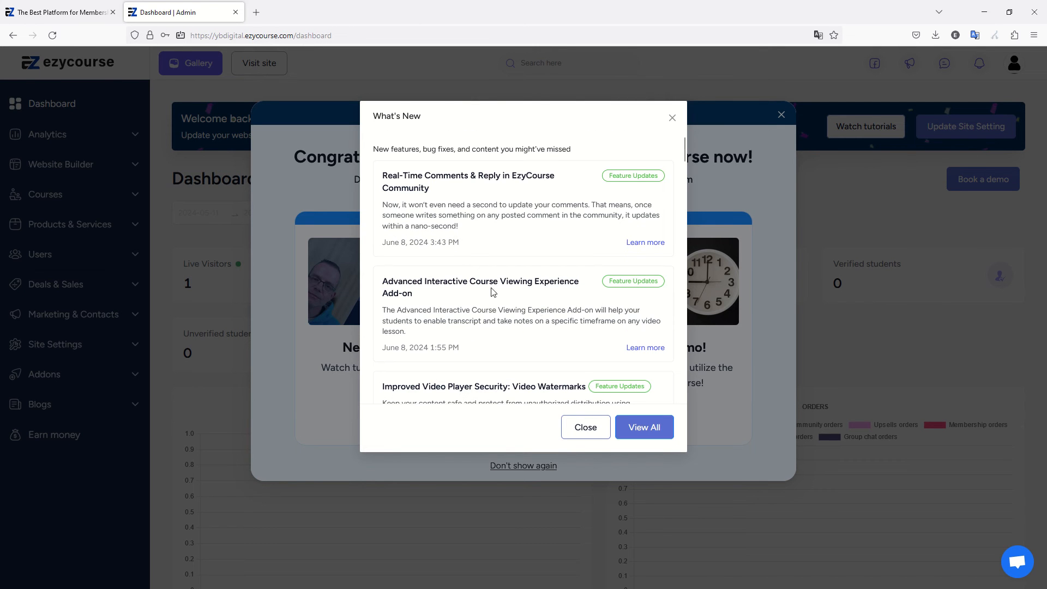
click(585, 427)
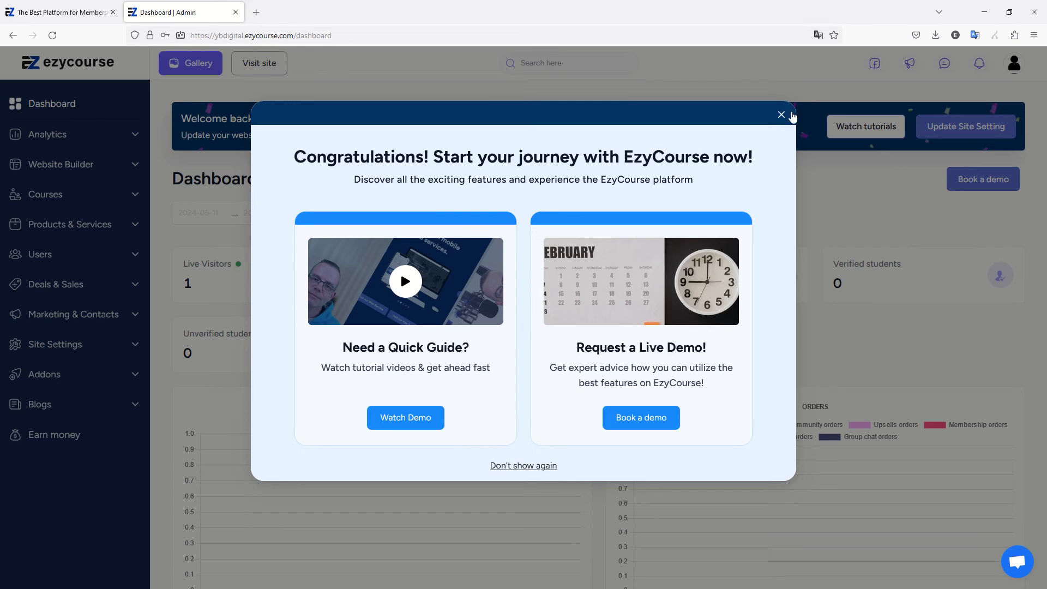
click(792, 117)
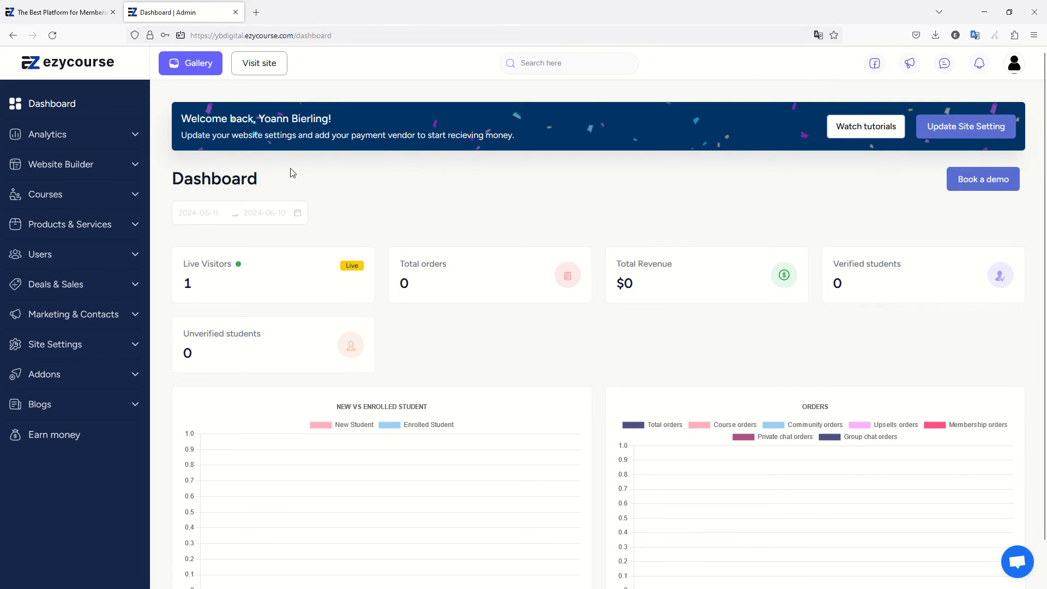
click(851, 152)
click(977, 199)
click(109, 194)
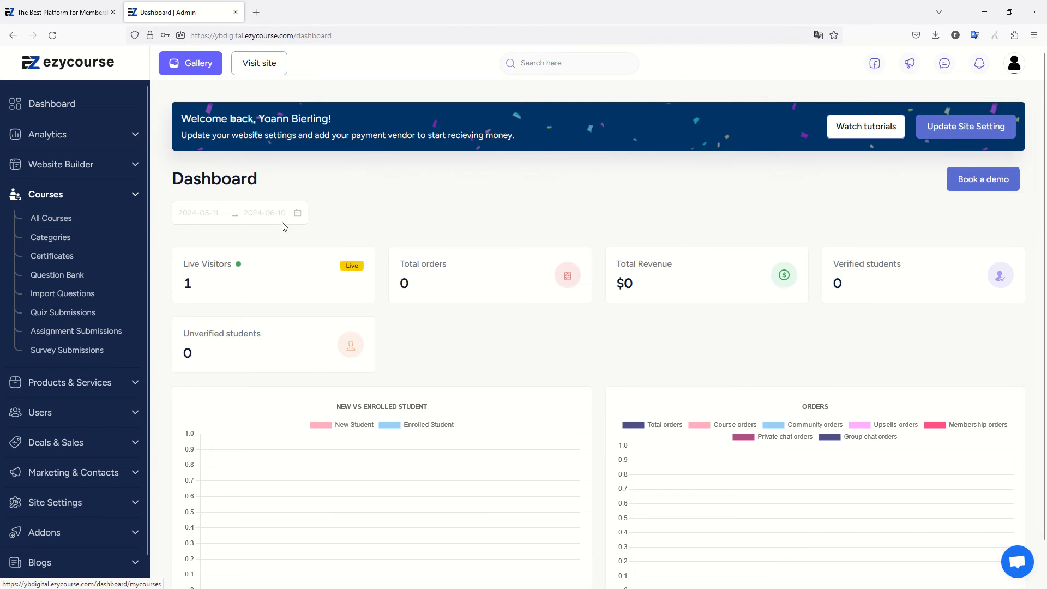
scroll(369, 211, down, 1)
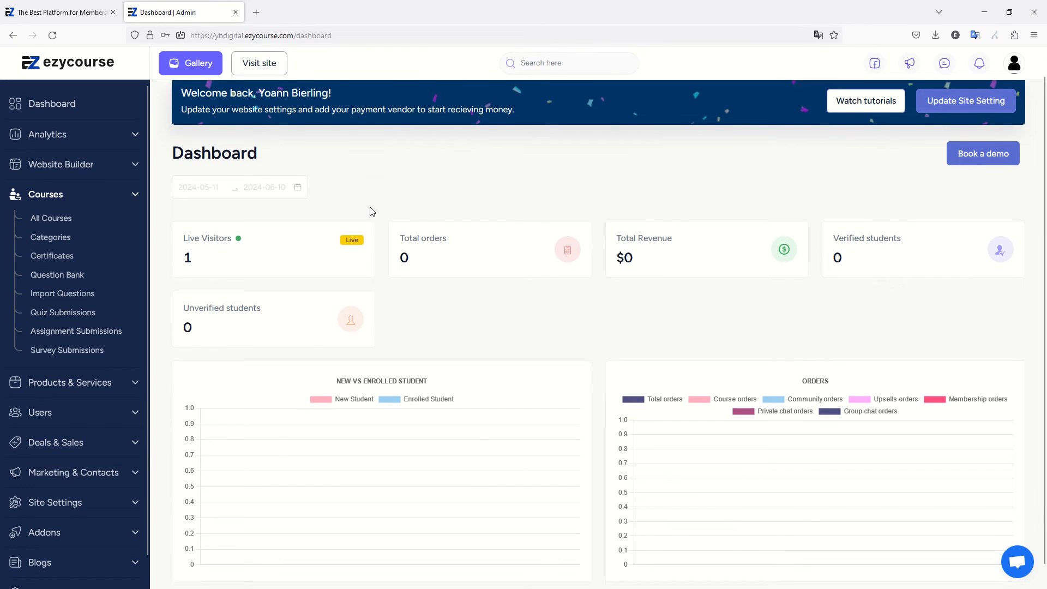
scroll(370, 212, up, 1)
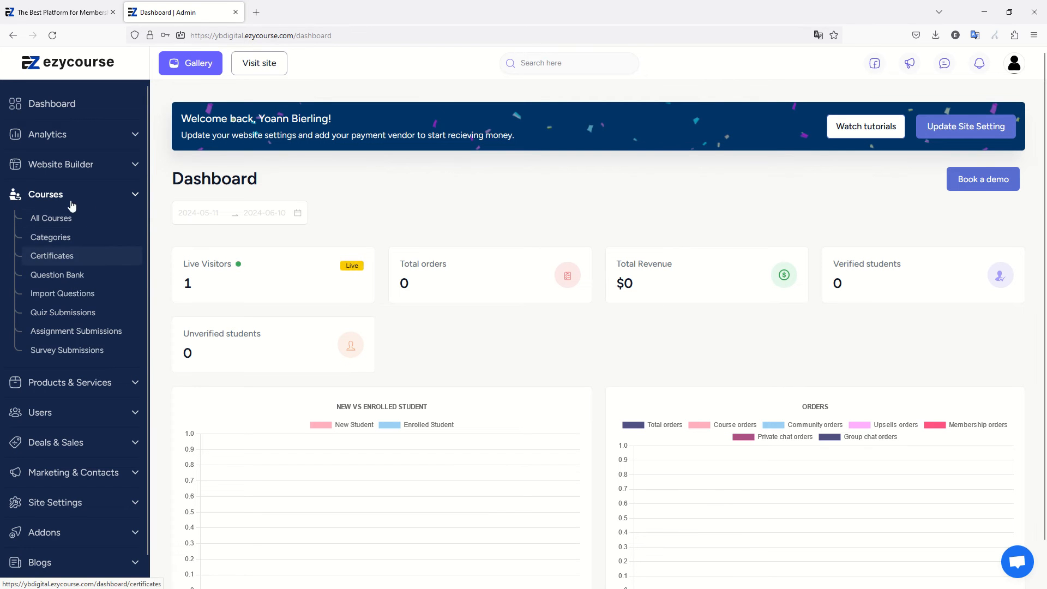
Step: Open the website's list of pages and preview the default audio watch page with its web address
click(64, 163)
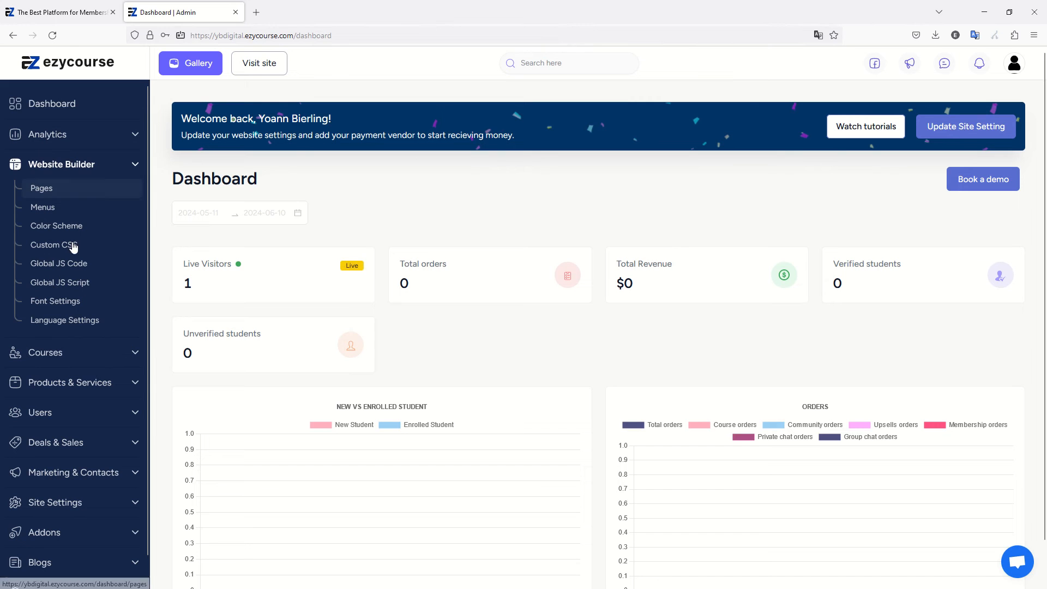
click(66, 195)
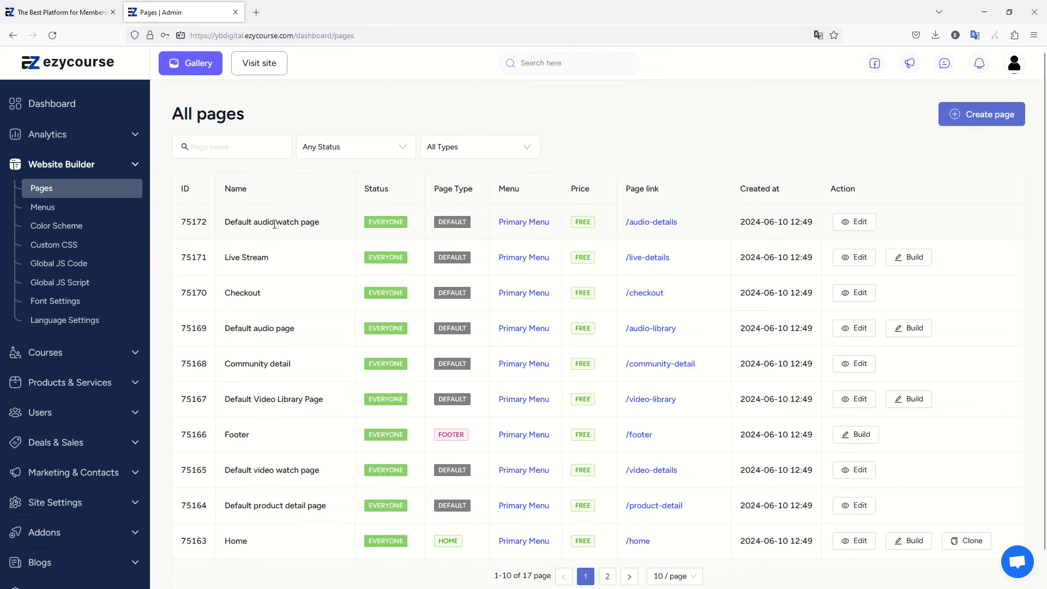
click(652, 221)
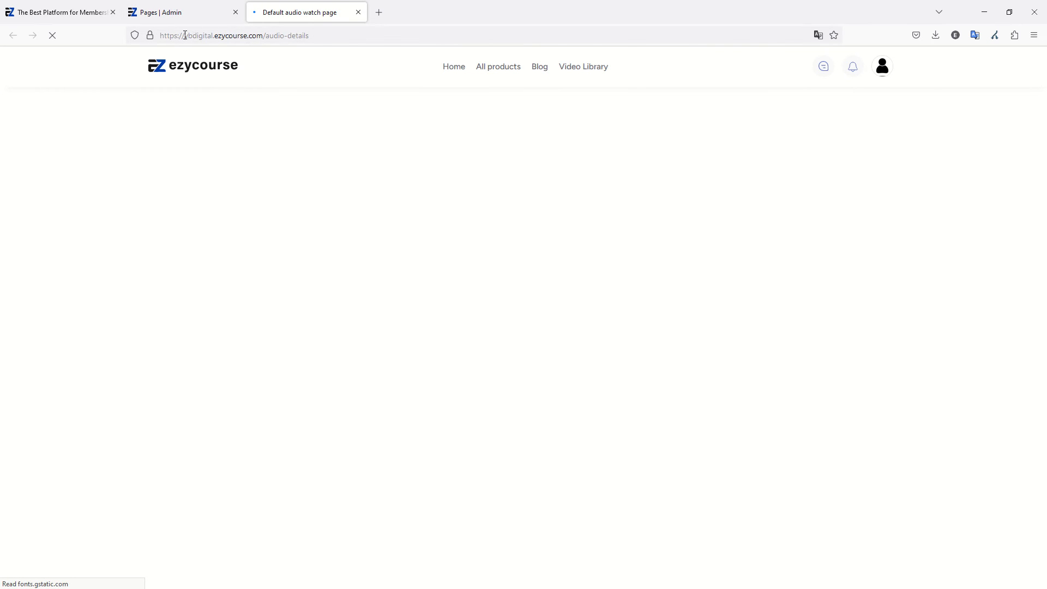
drag(186, 35, 263, 36)
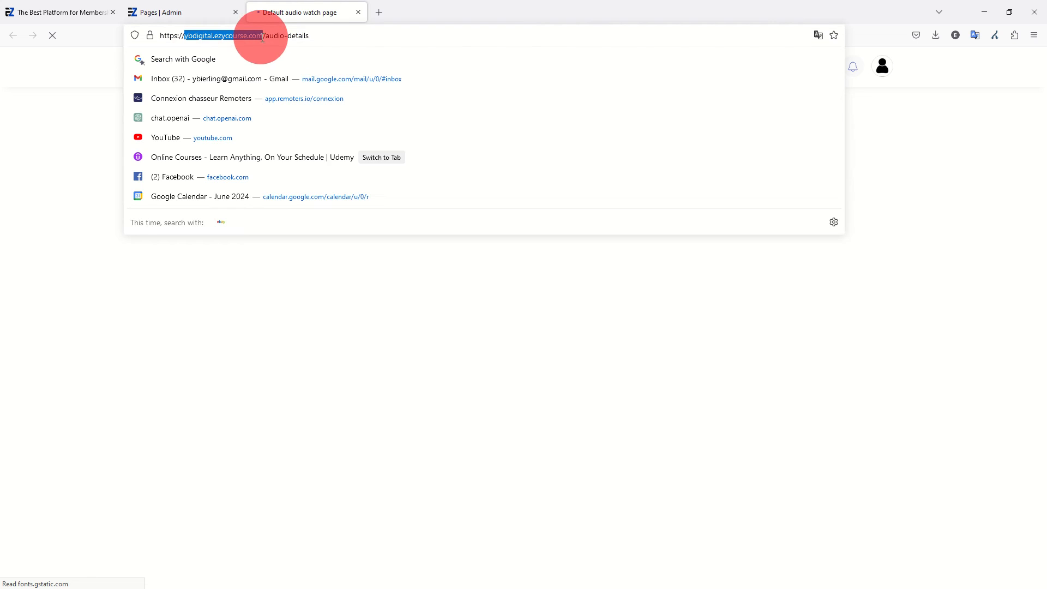
click(345, 30)
click(457, 12)
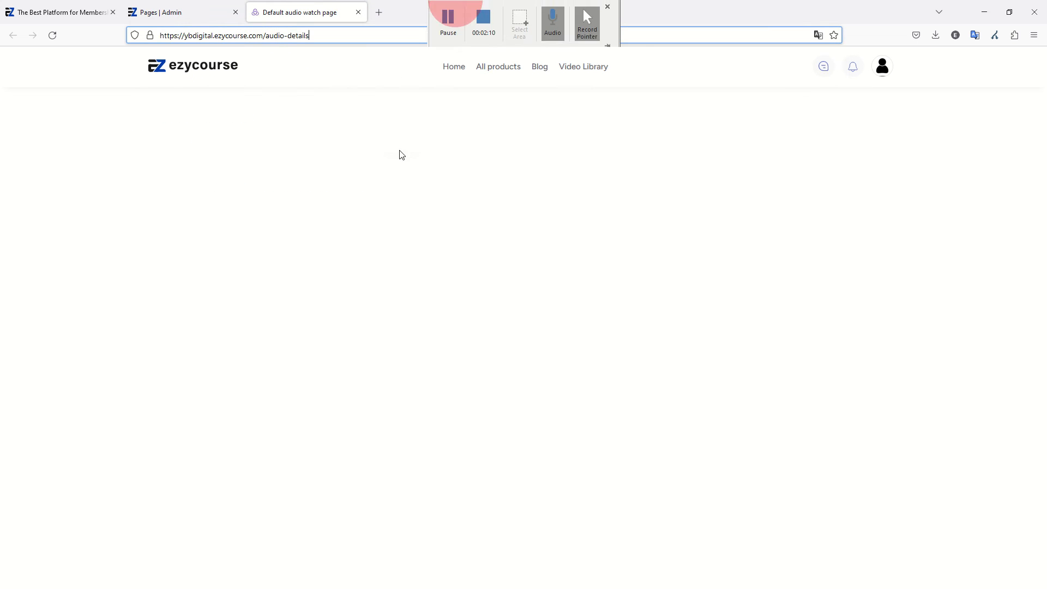
click(288, 101)
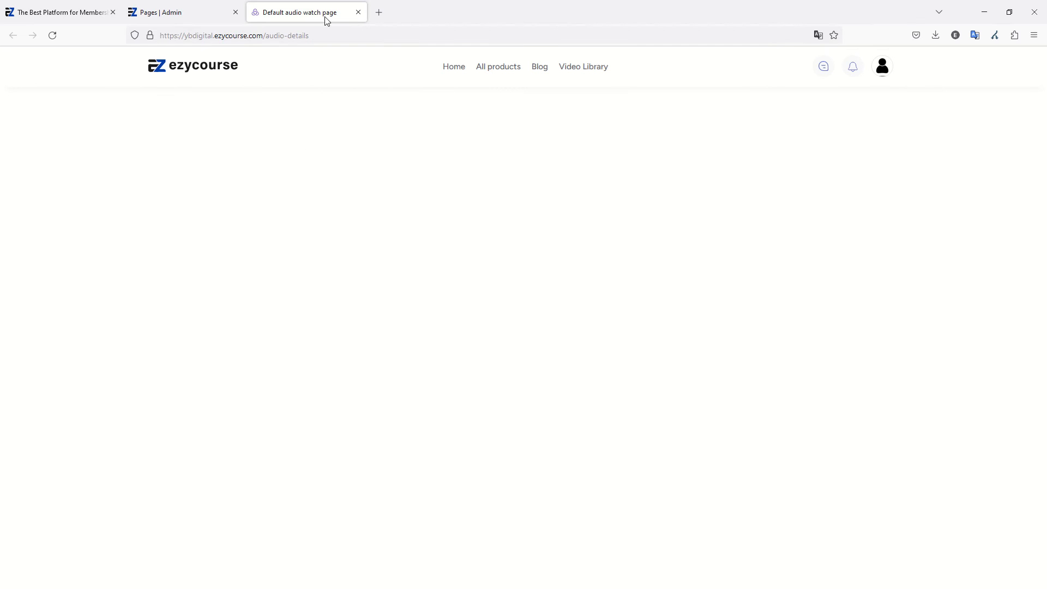
click(358, 14)
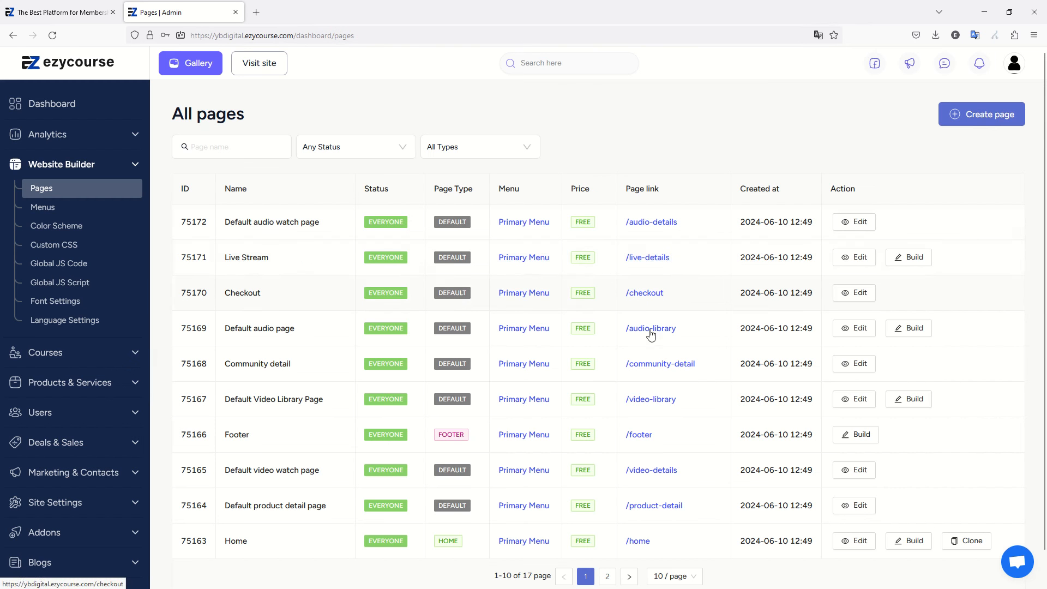
Step: Preview the live Checkout page and the default product detail page, closing each one after viewing
click(644, 292)
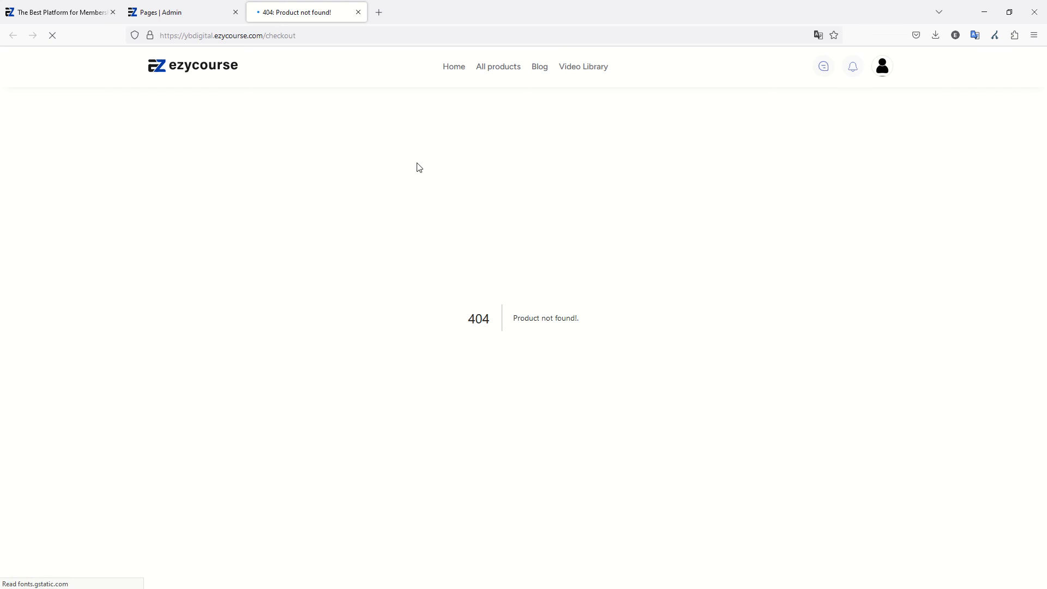
click(358, 12)
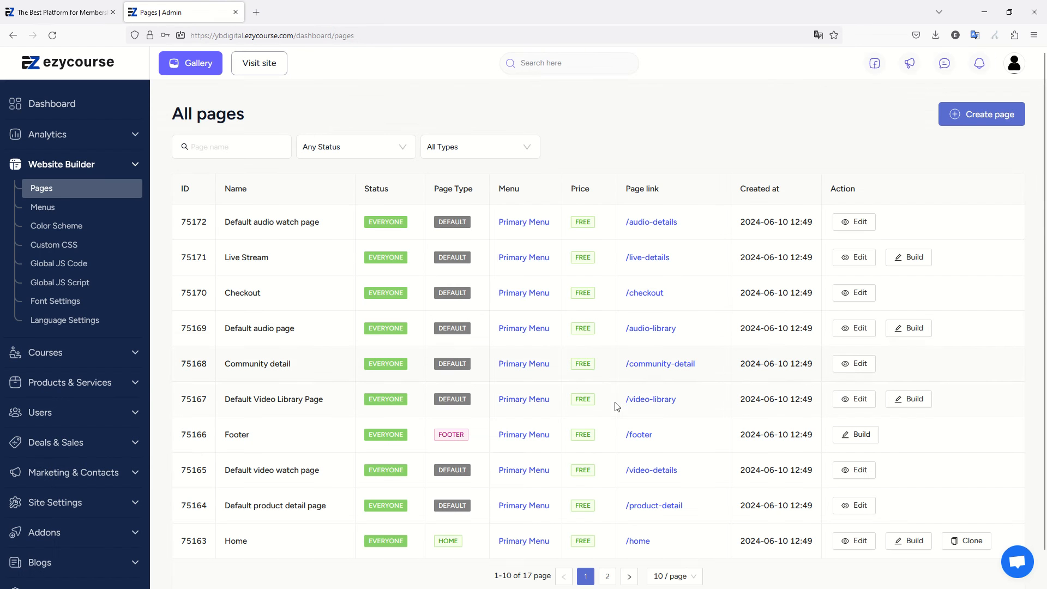
click(654, 506)
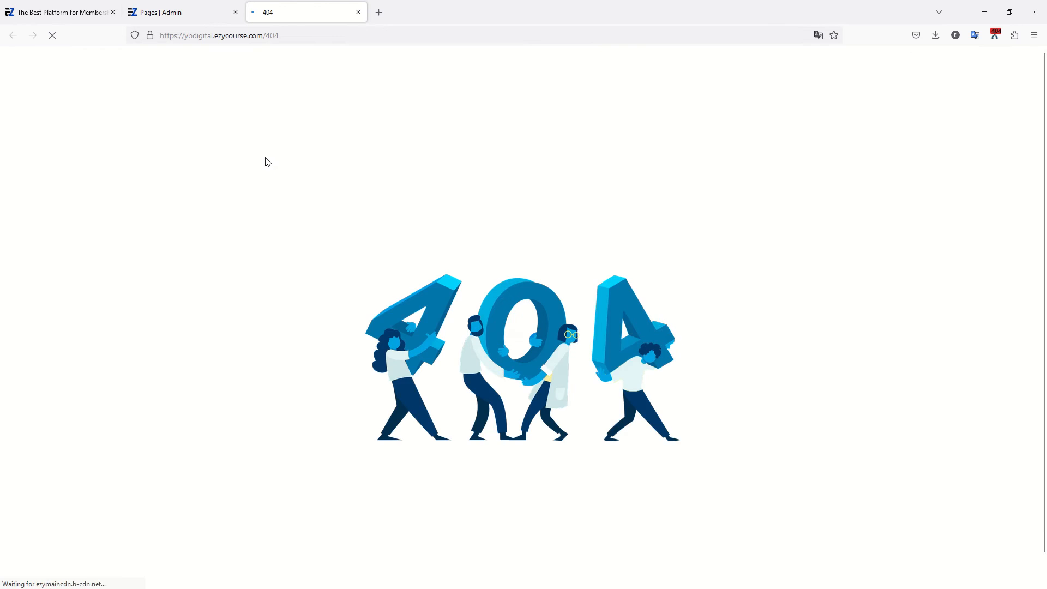
click(358, 12)
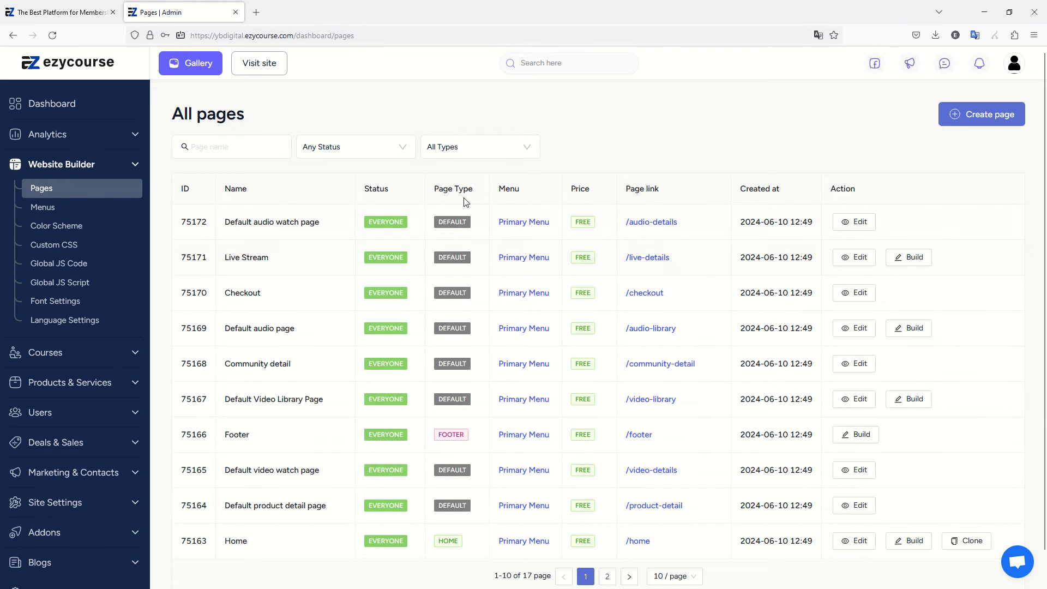
Step: Look over the settings for creating a new page and cancel without creating one
click(971, 127)
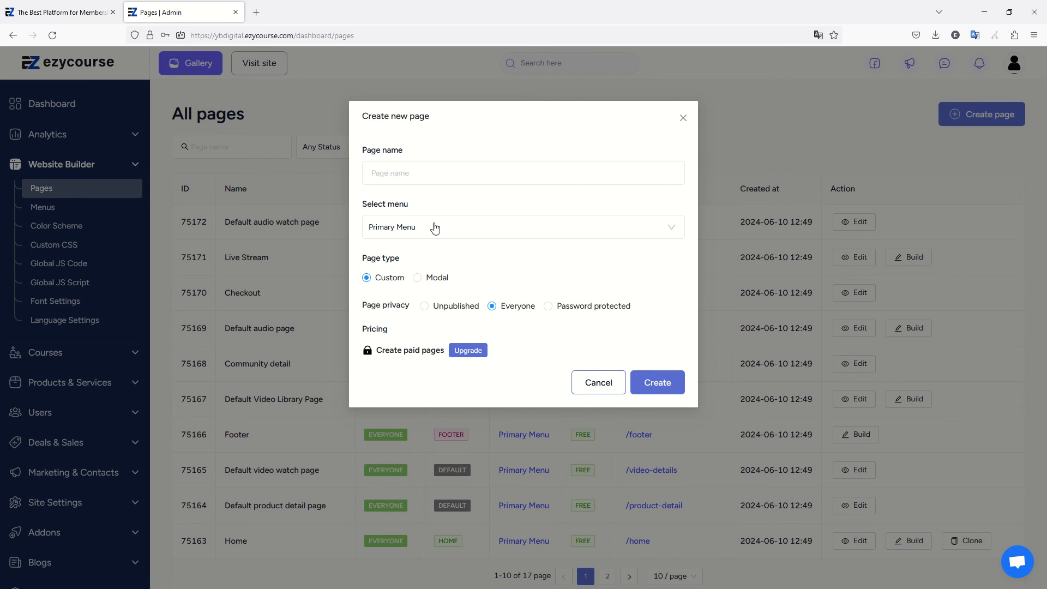
click(598, 383)
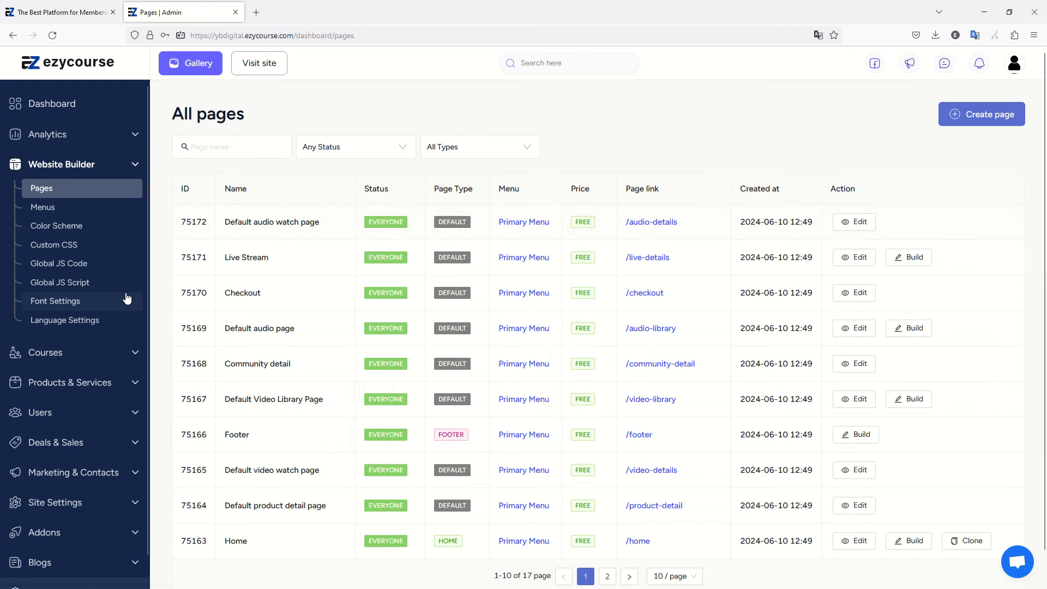
Step: Start a new single course and name it "Excel 365 for beginners"
click(74, 355)
click(66, 218)
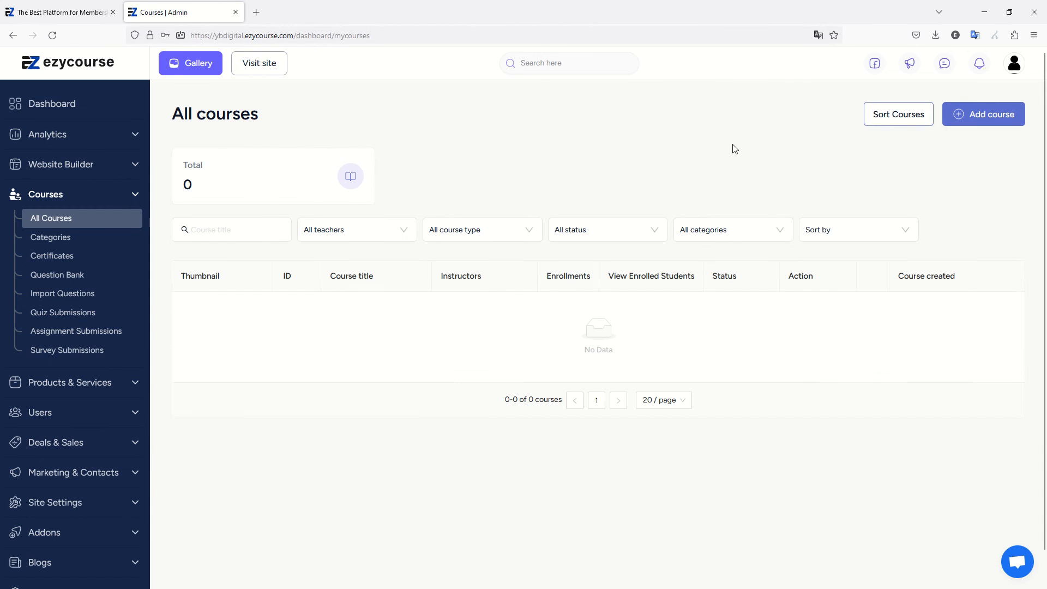
click(962, 113)
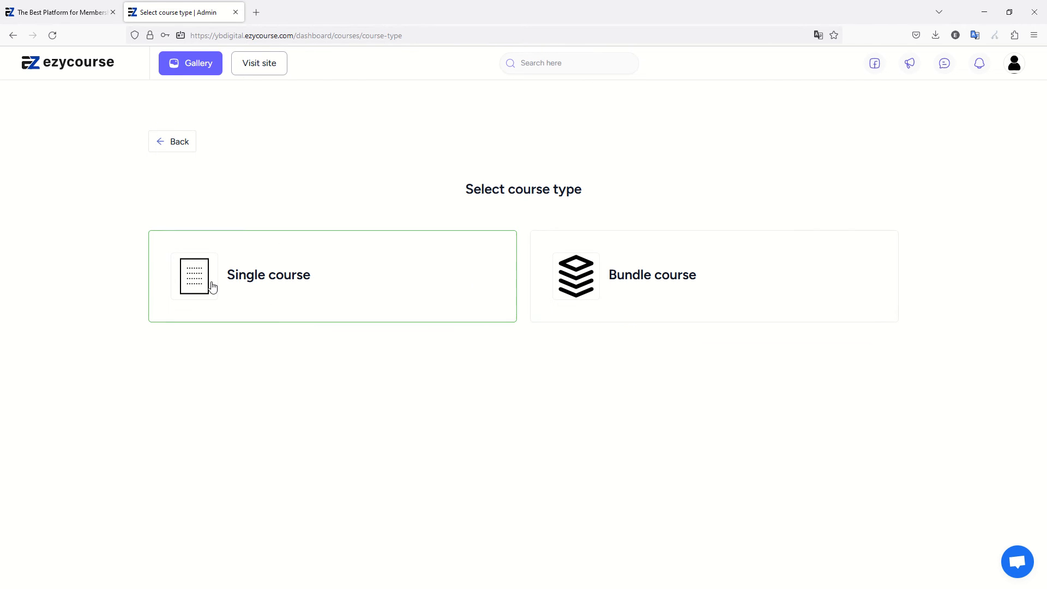
click(270, 273)
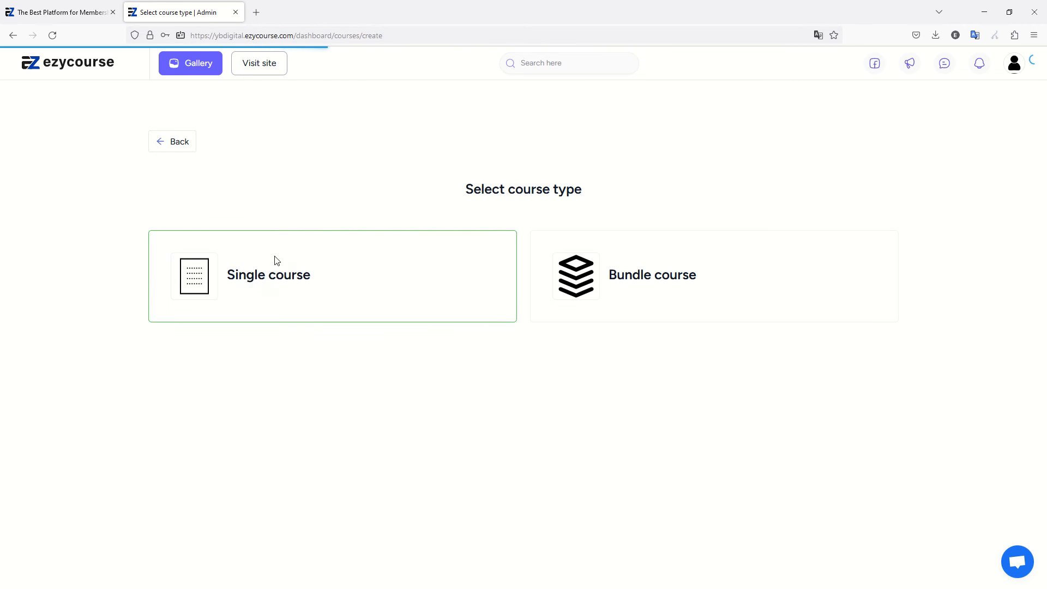
click(532, 220)
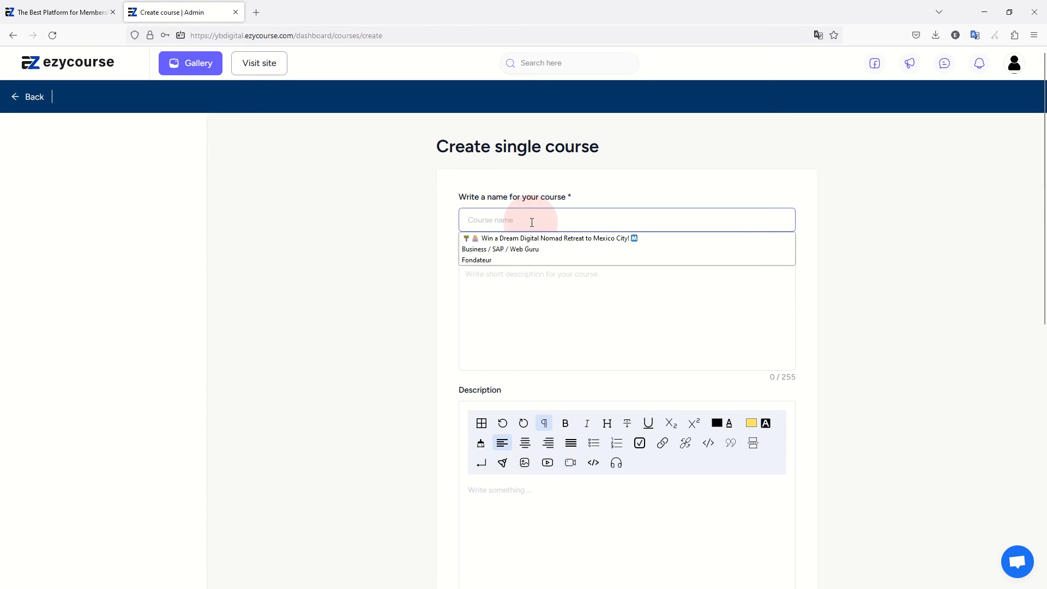
text(Excel 365 for beginners)
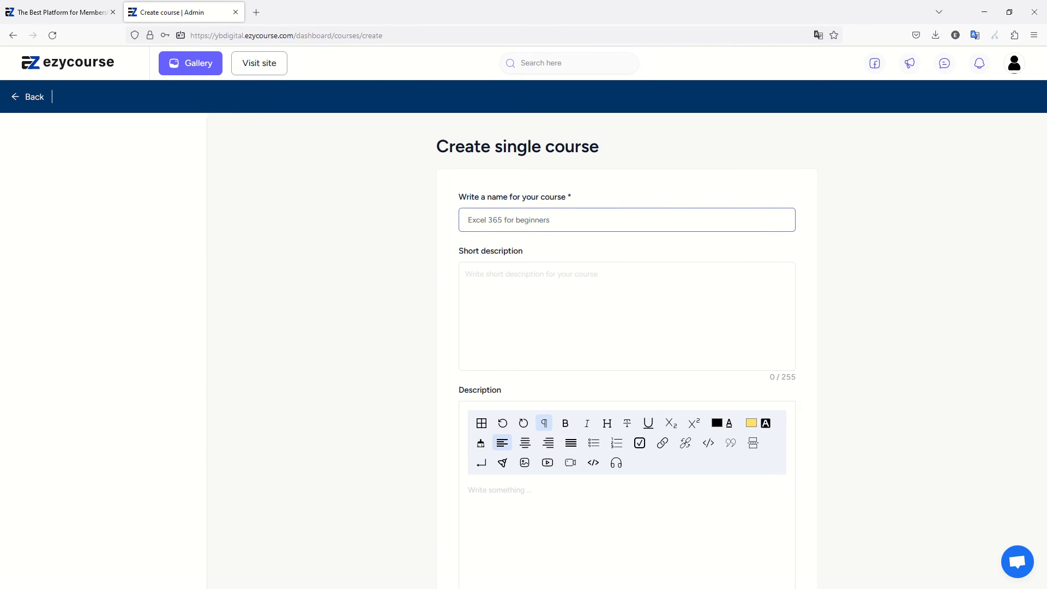
Step: Enter "This course will teach you Excel" as the course's short description
click(491, 280)
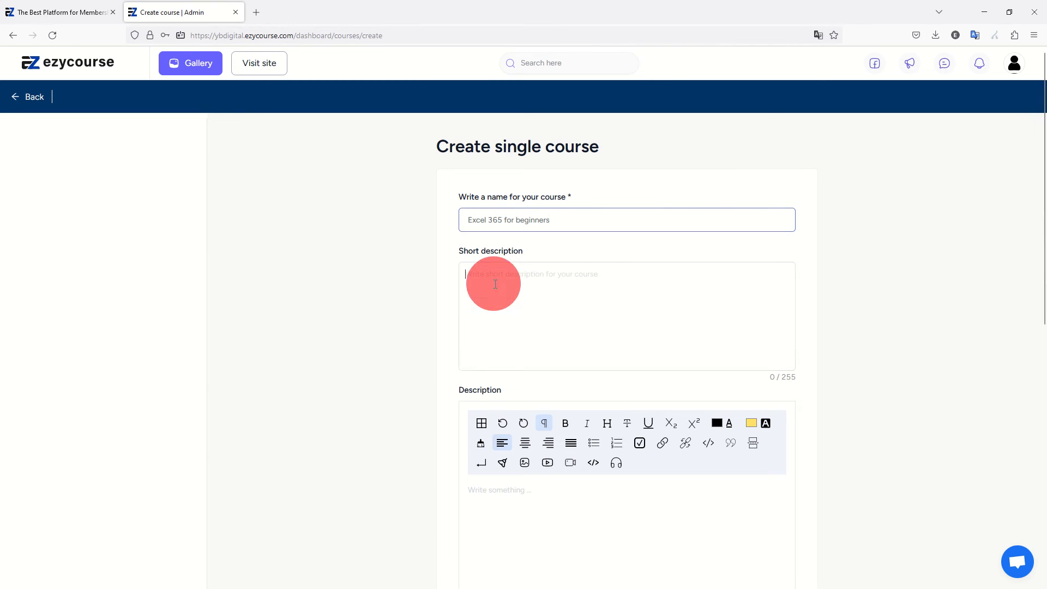
scroll(420, 206, down, 5)
scroll(474, 247, up, 3)
click(508, 197)
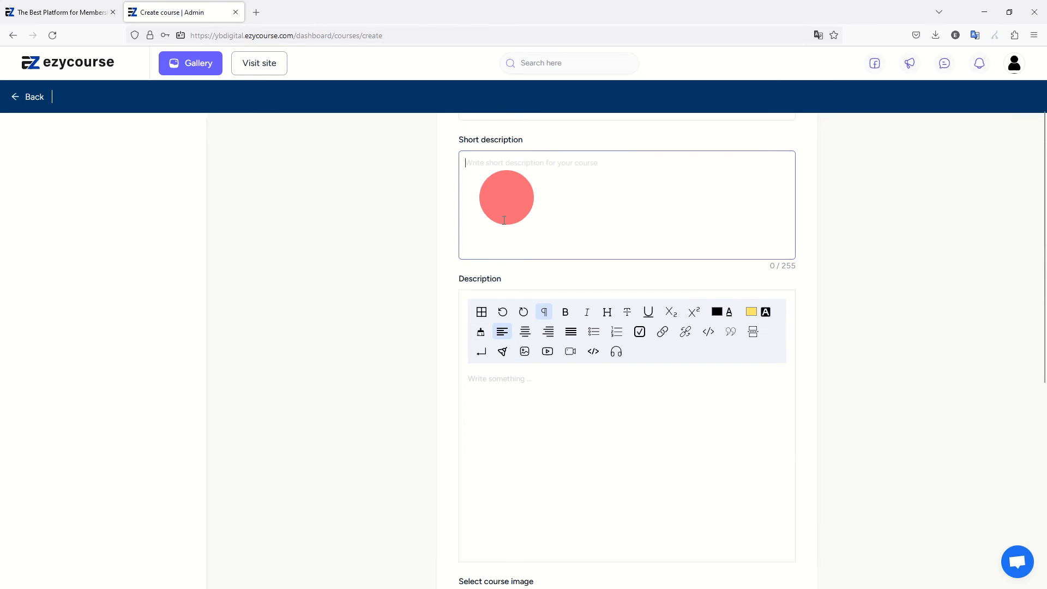
text(This co)
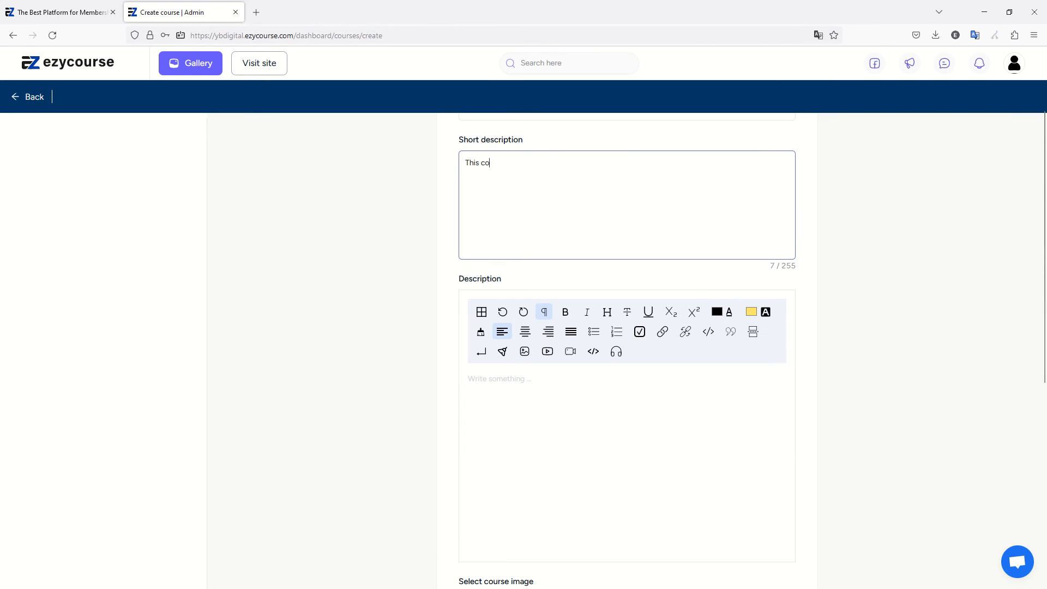
text(urse will teach you Excel)
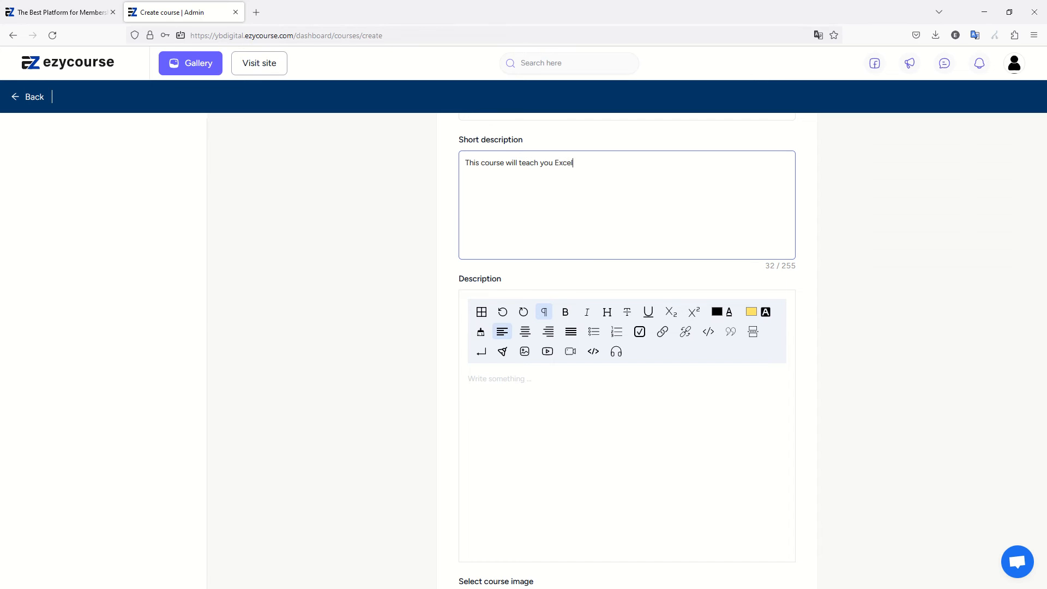
Step: Try to pick a course image by checking the 202310-done-excel folder, and close the image gallery without selecting one
scroll(392, 321, down, 3)
scroll(414, 308, up, 4)
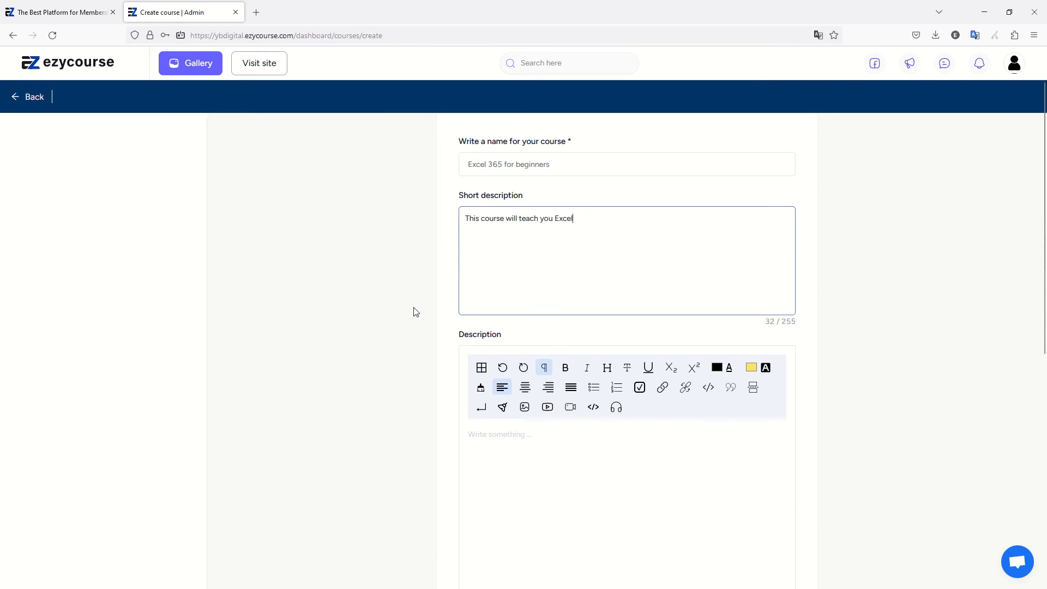
scroll(466, 250, down, 4)
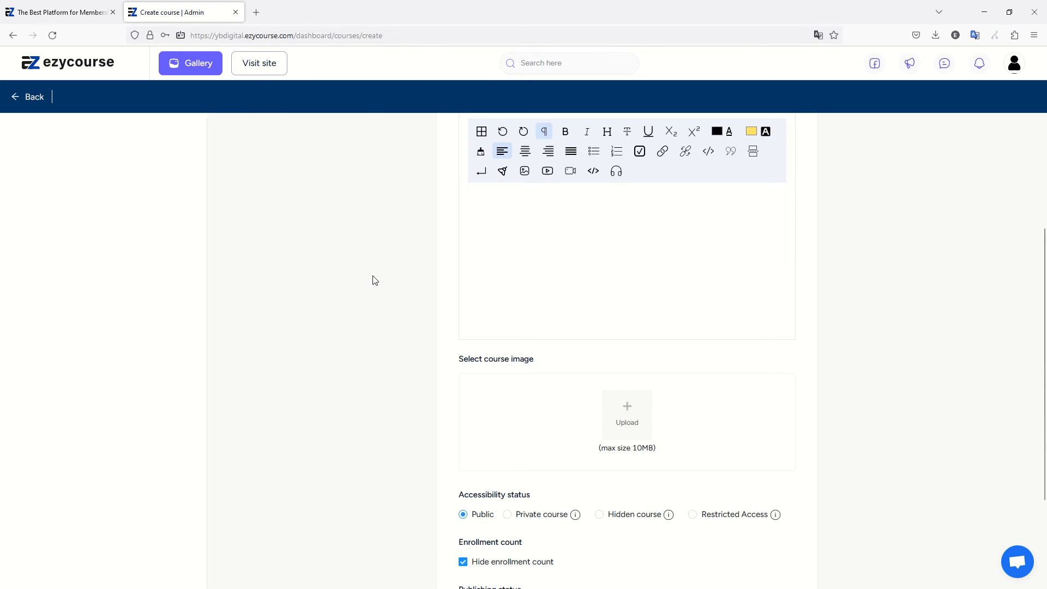
scroll(425, 297, down, 1)
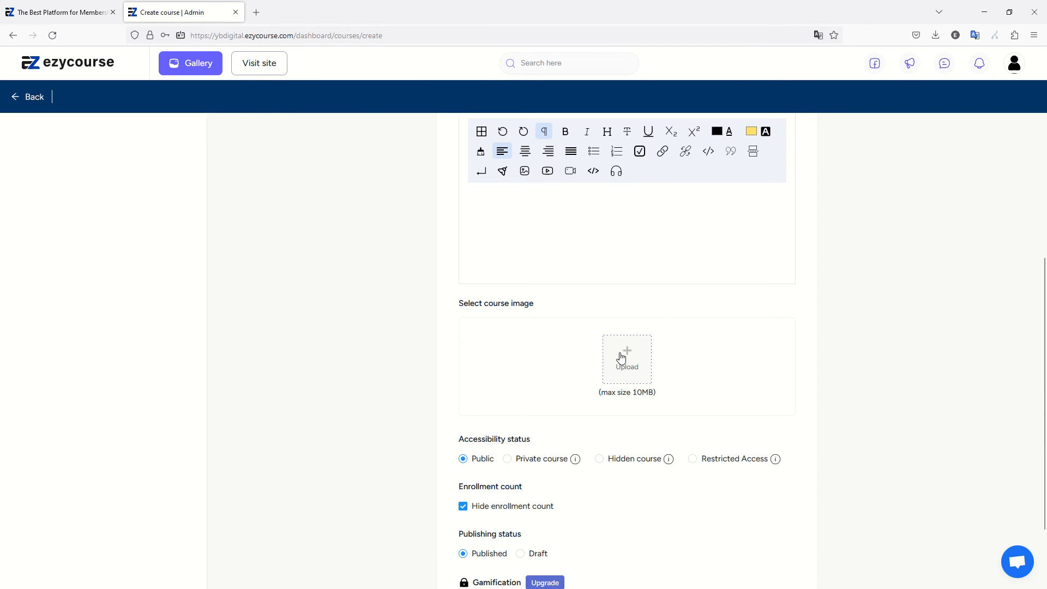
click(603, 376)
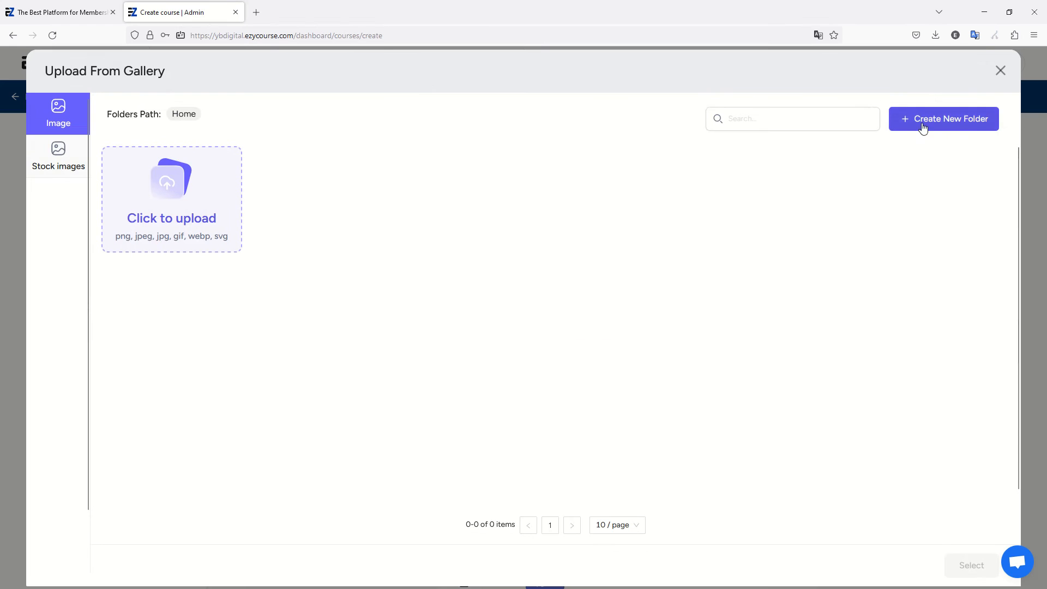
key(alt+Tab)
key(alt+Tab)
key(alt+Tab)
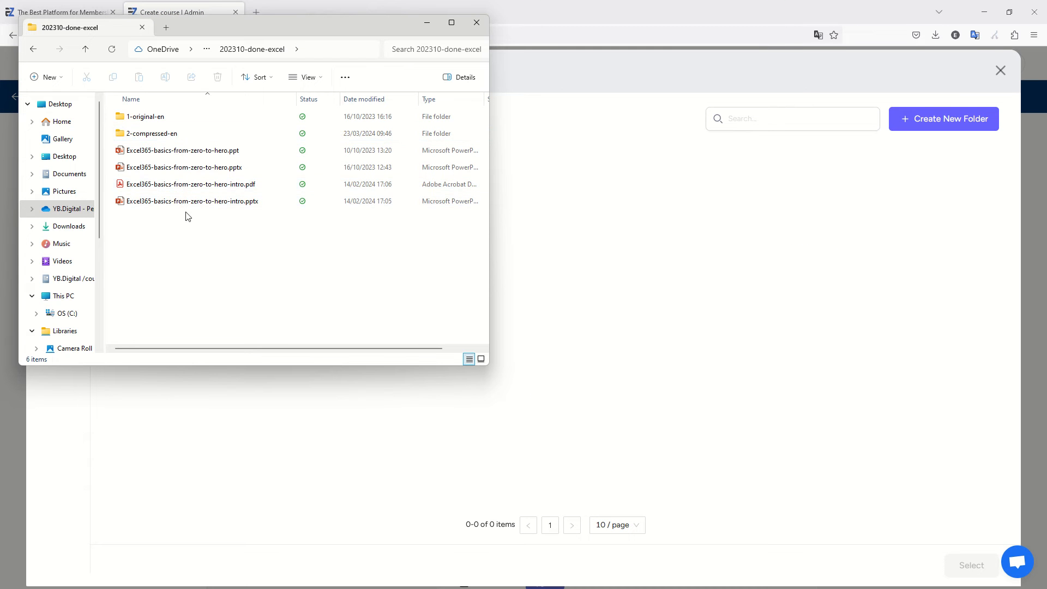
click(727, 273)
click(995, 77)
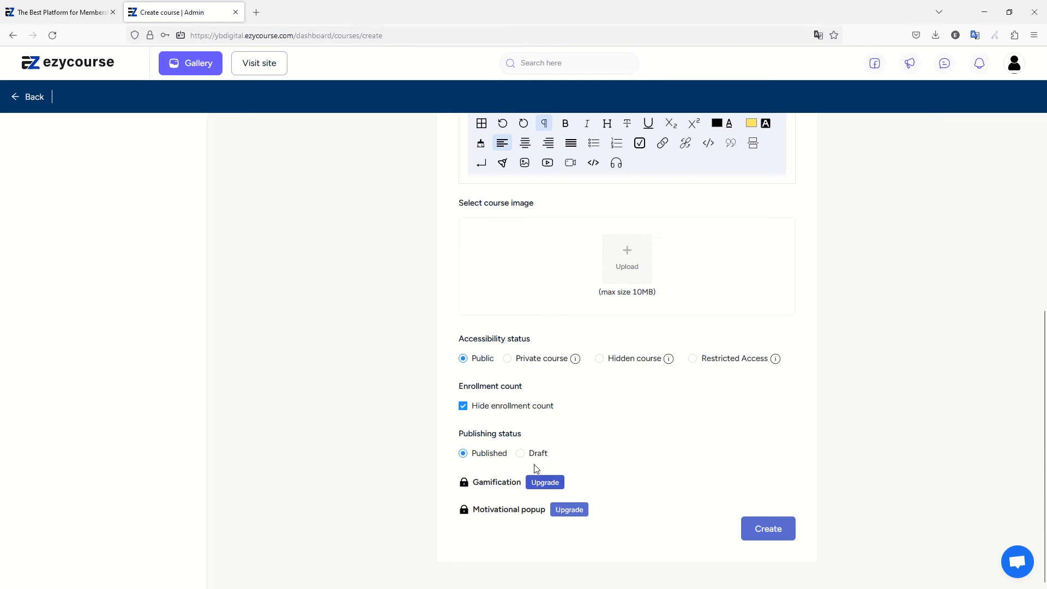
Step: Create the course as public and published, and start its first chapter with the name "Introduction"
click(777, 527)
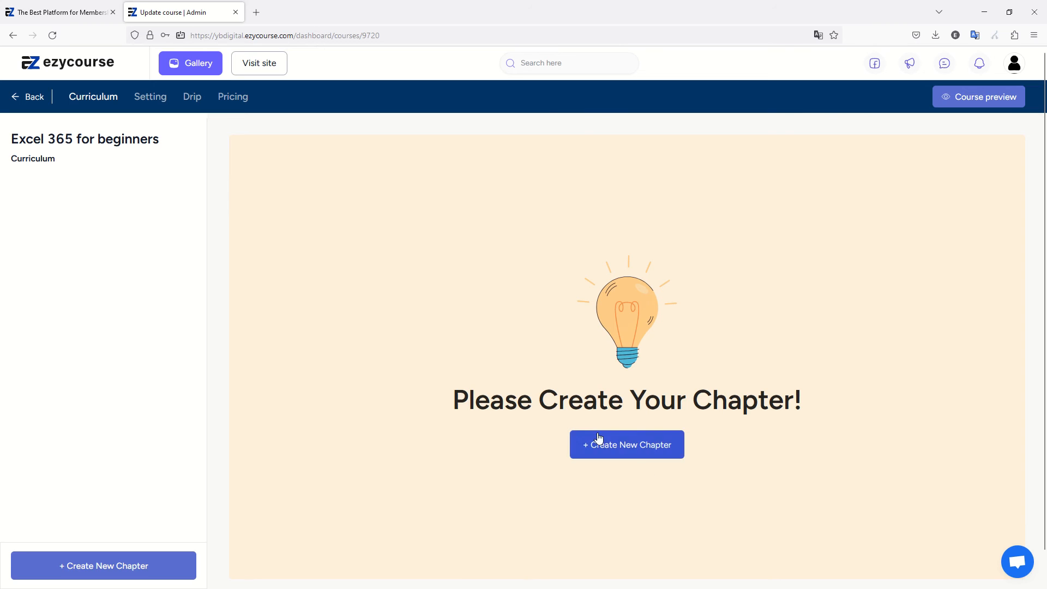
click(605, 443)
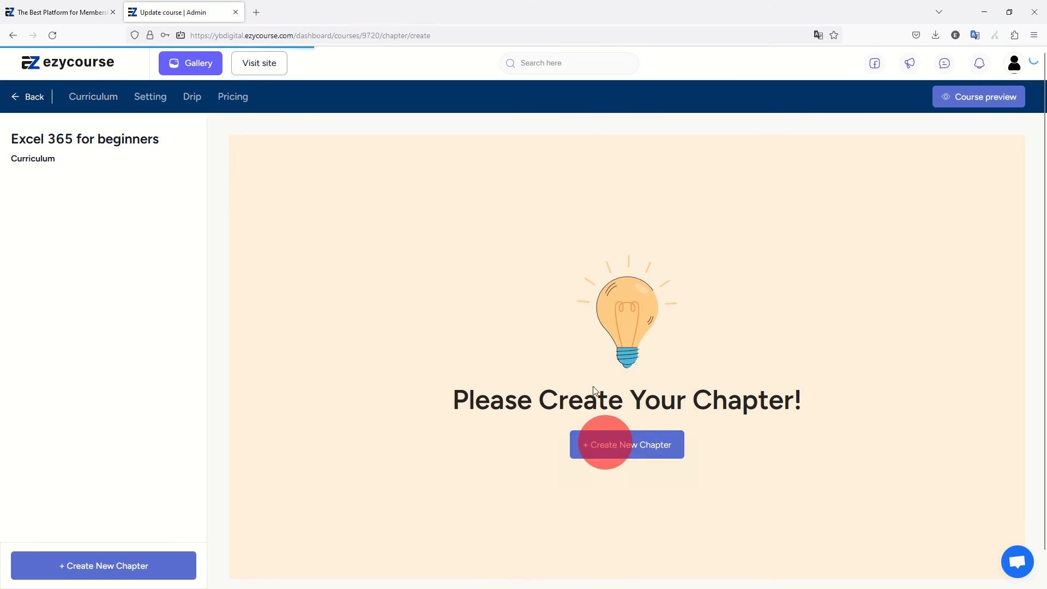
click(501, 218)
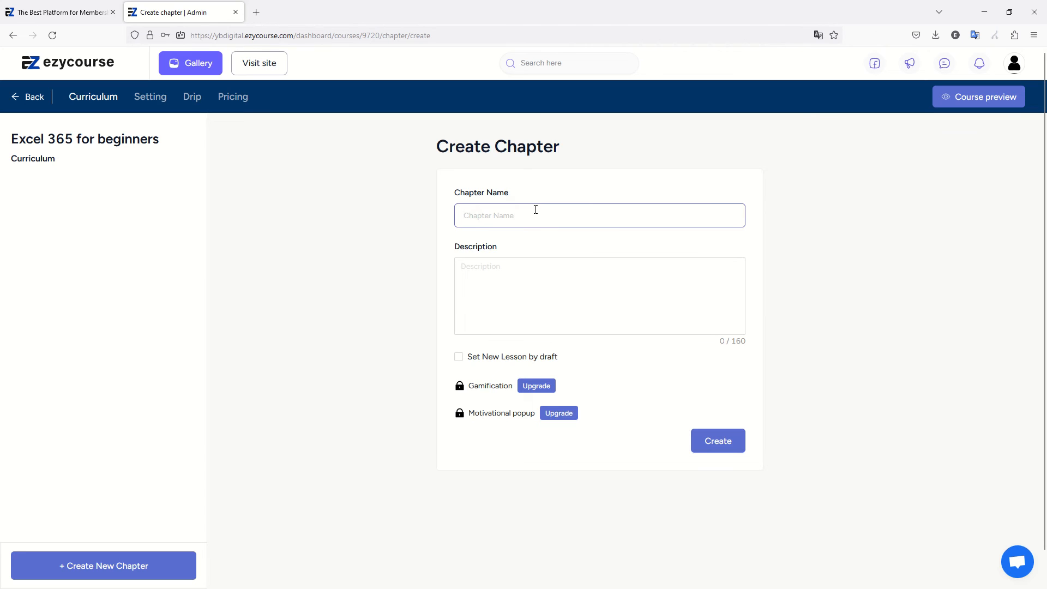
text(Ingr)
key(BackSpace)
key(BackSpace)
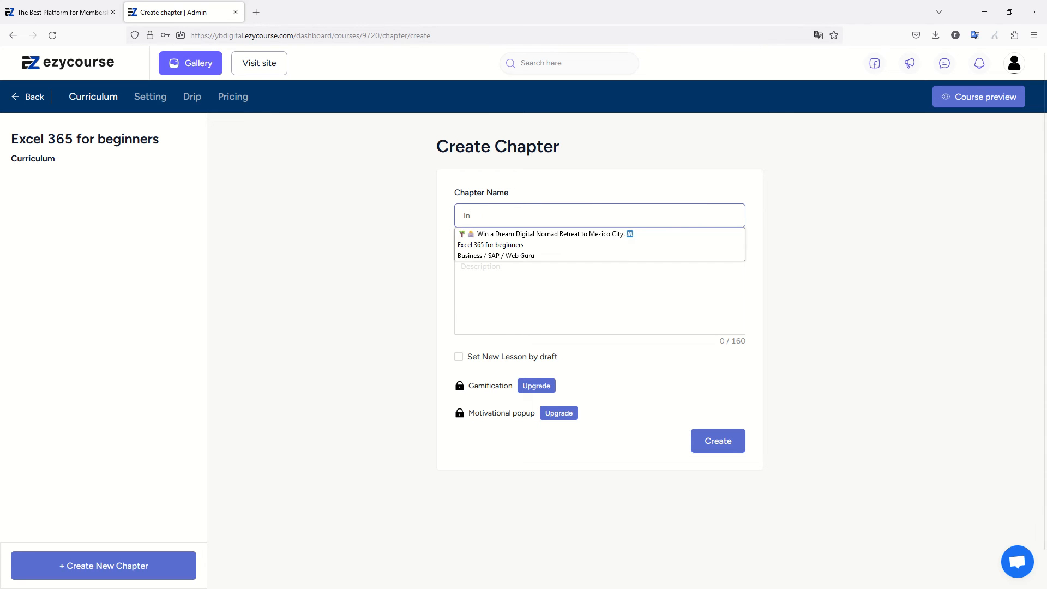
text(troduction)
key(Tab)
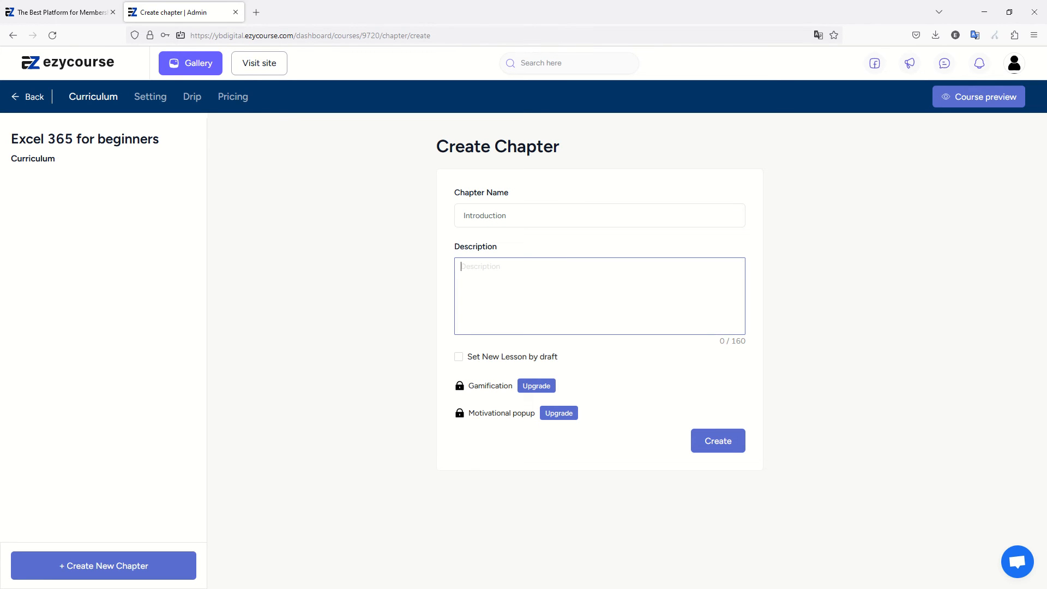
Step: Create the chapter with the description "Meet your instructor" and start a new lesson in it
text(N)
text(eet your instructo)
text(r)
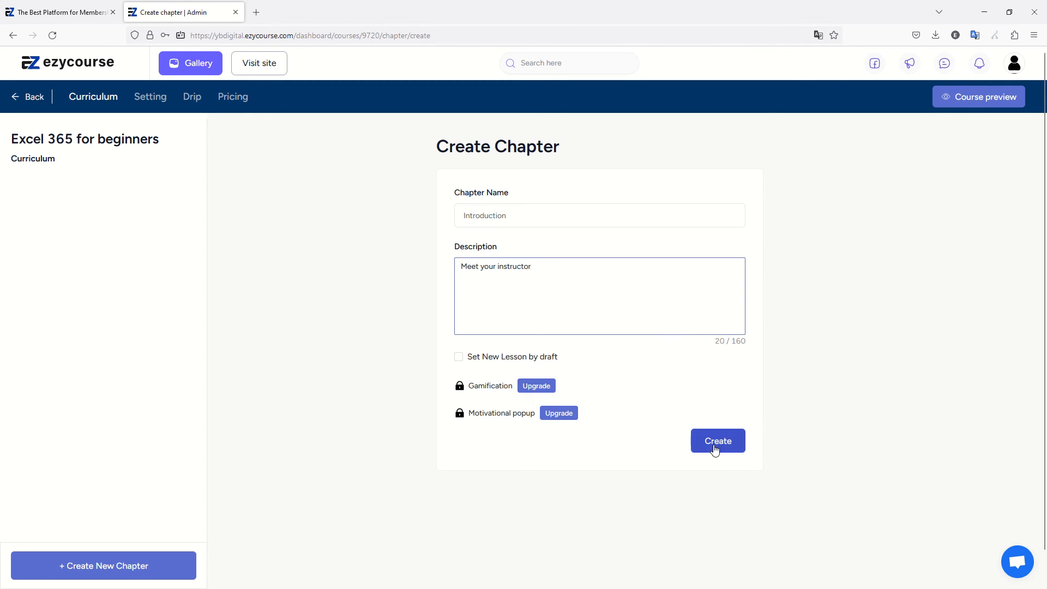
click(731, 440)
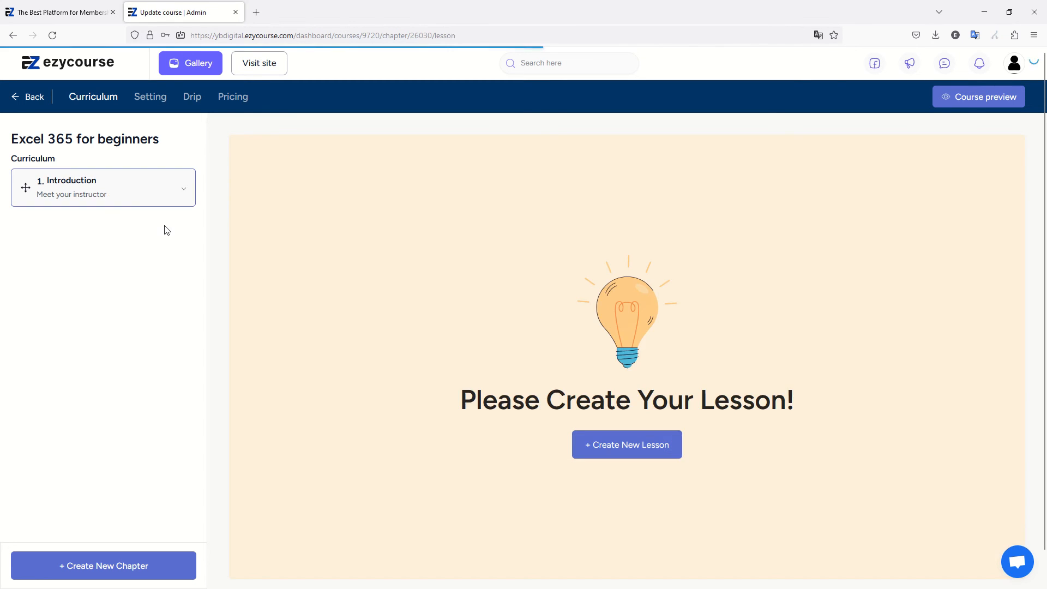
click(615, 450)
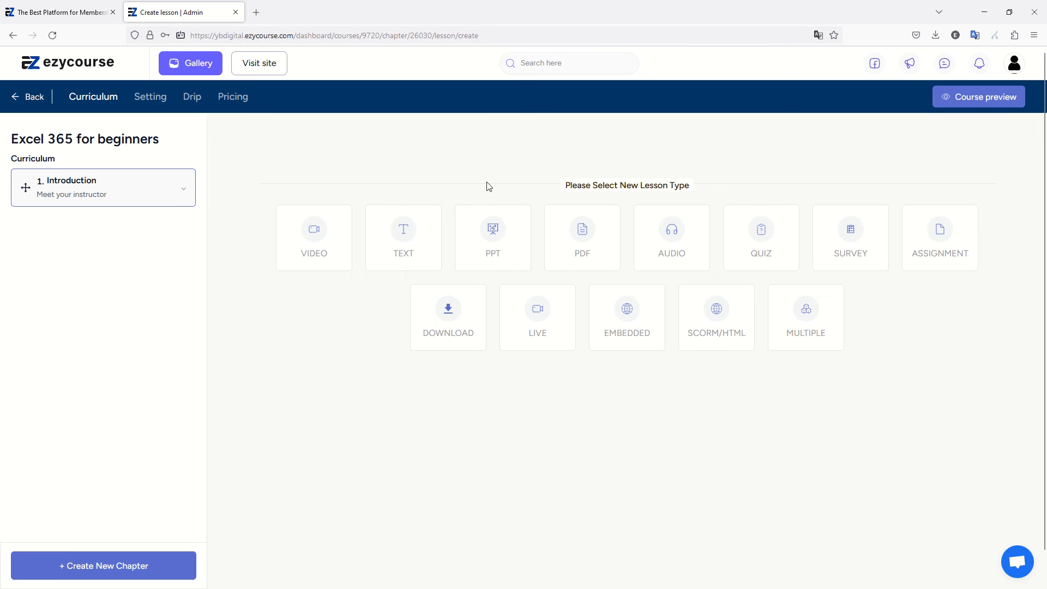
Step: Choose the video lesson type and name the lesson "Introduction"
click(314, 264)
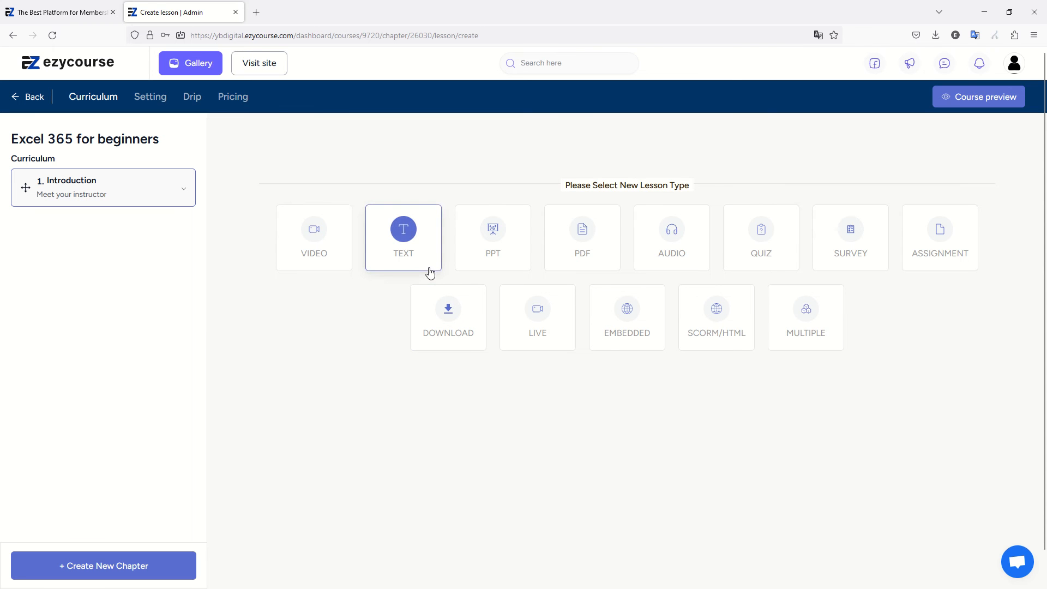
click(332, 244)
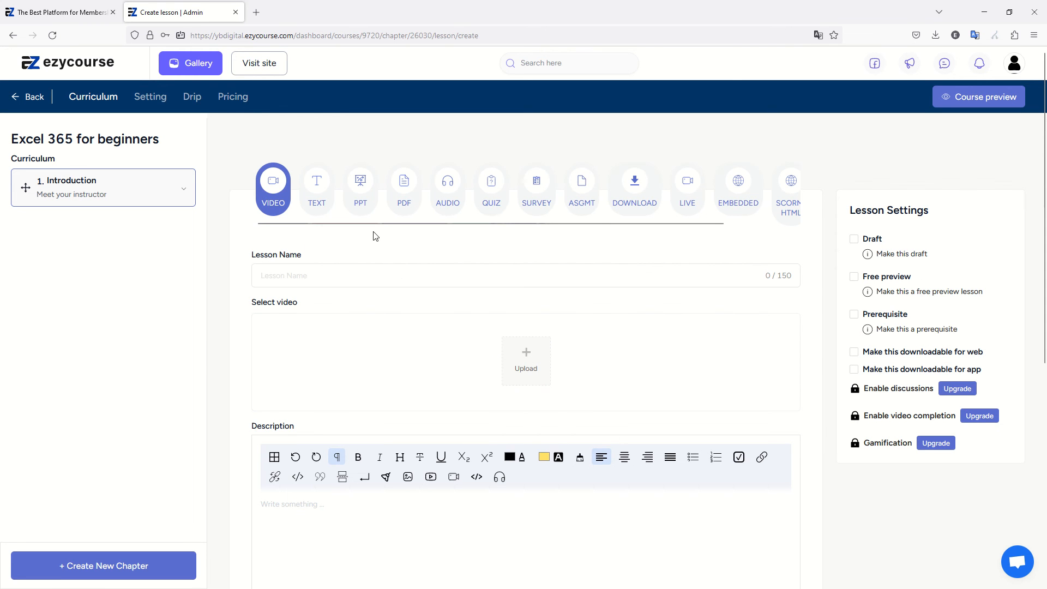
click(368, 280)
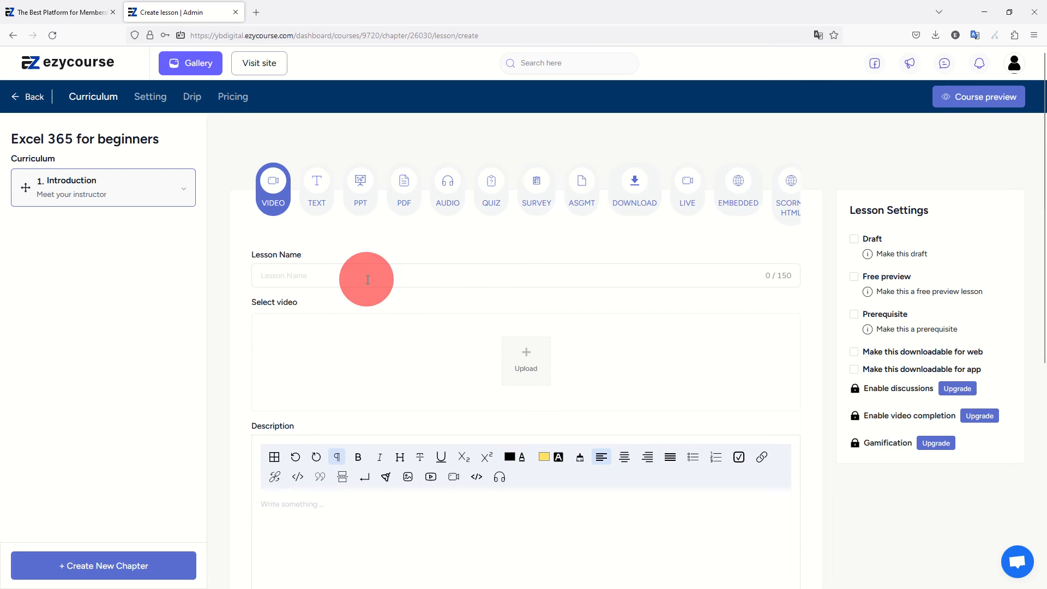
text(In)
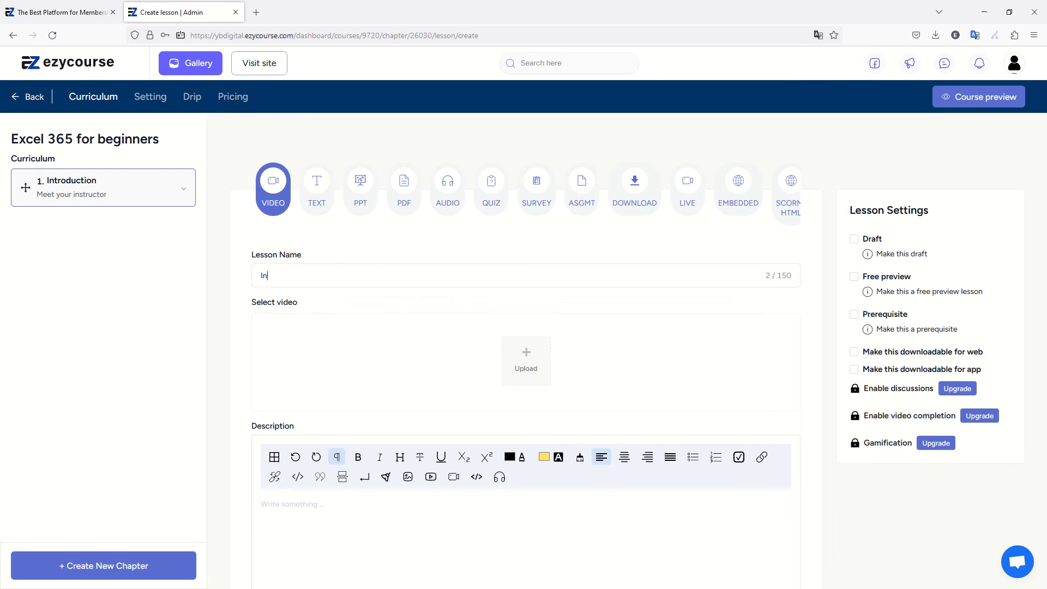
text(troduction)
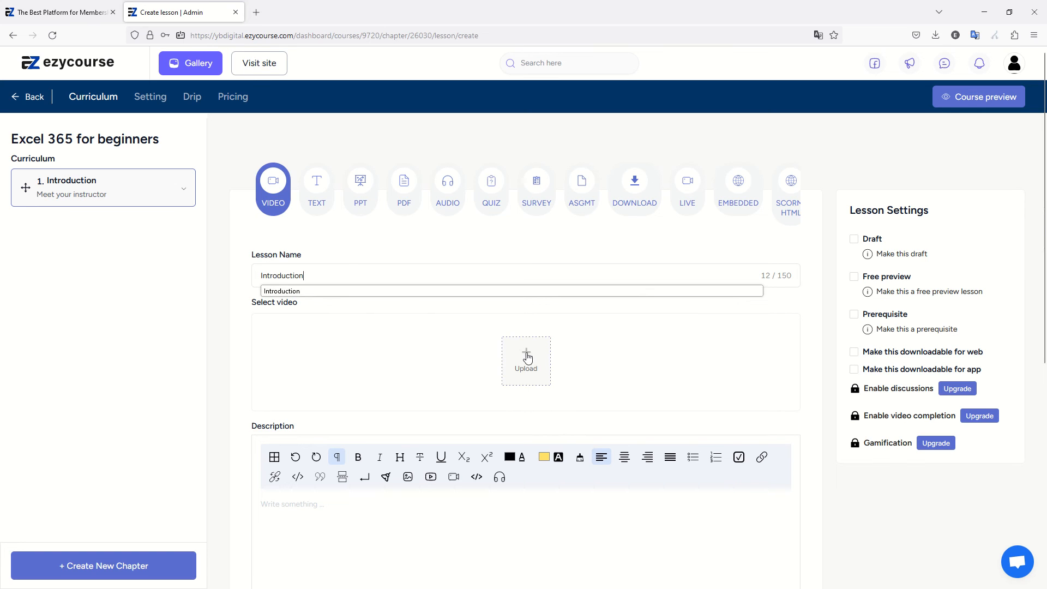
Step: Try to add 1-introduction.mp4 from the 1-original-en folder straight into the video gallery, and return to the lesson creation page
click(526, 357)
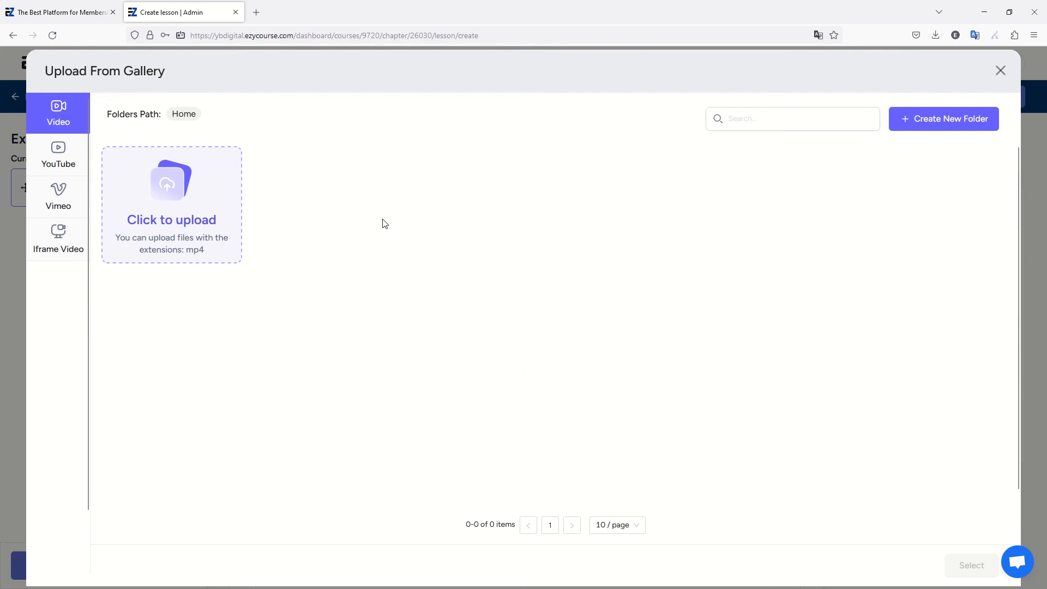
click(509, 250)
key(alt+Tab)
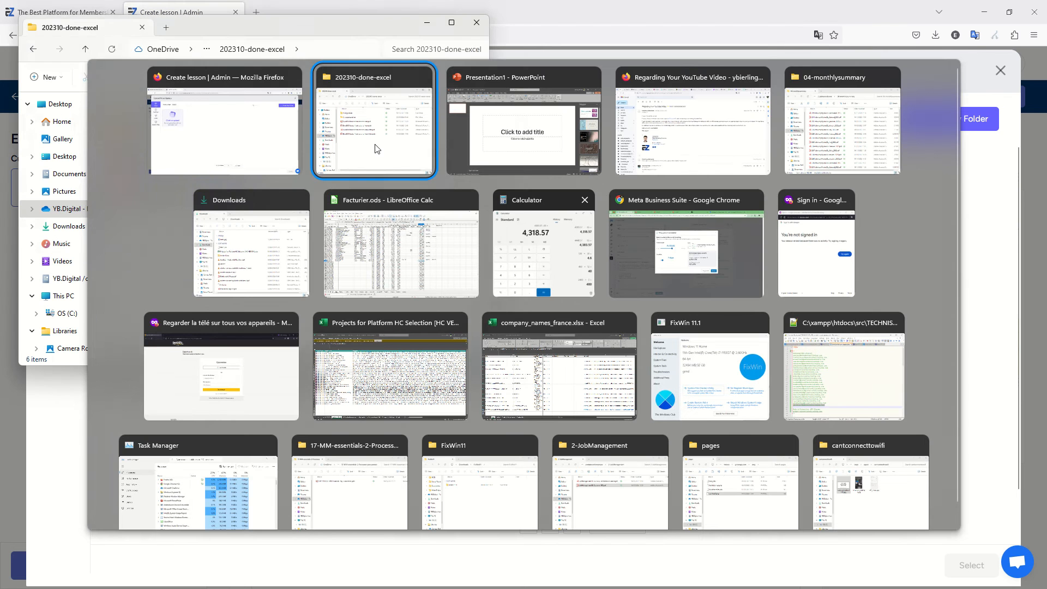
click(375, 148)
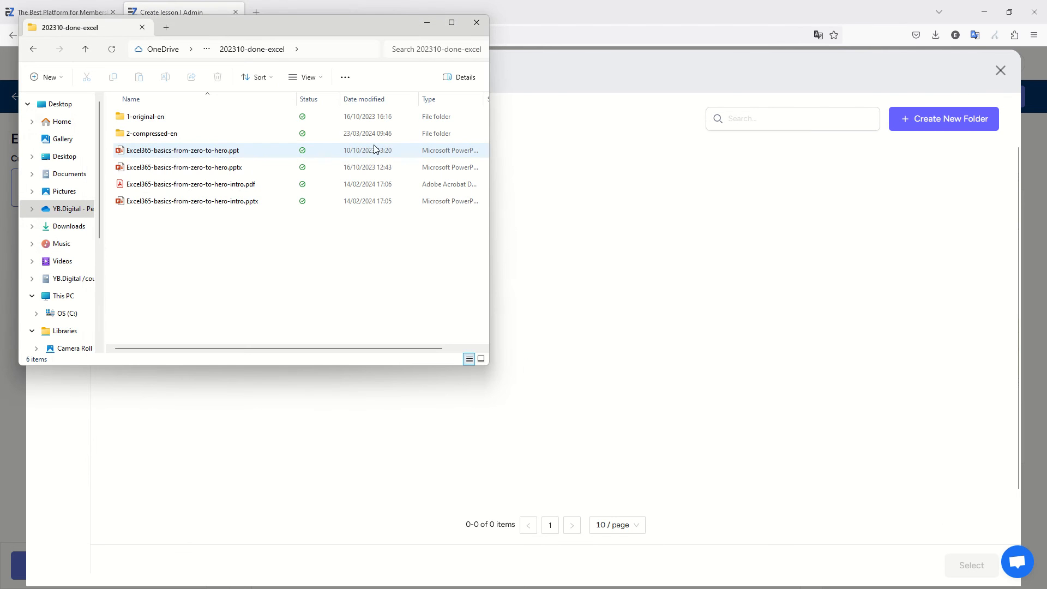
click(145, 118)
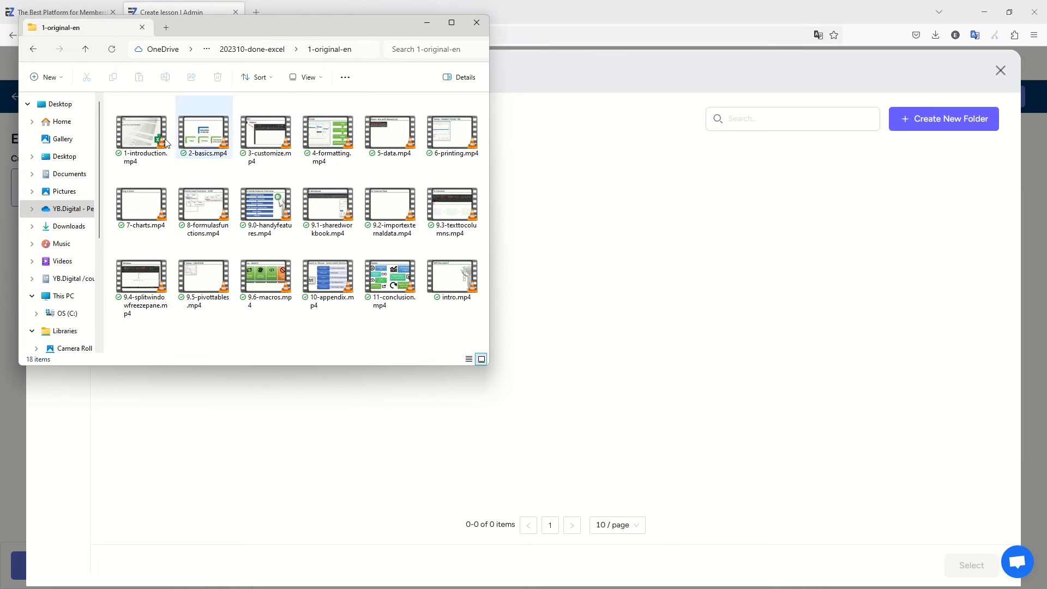
click(135, 150)
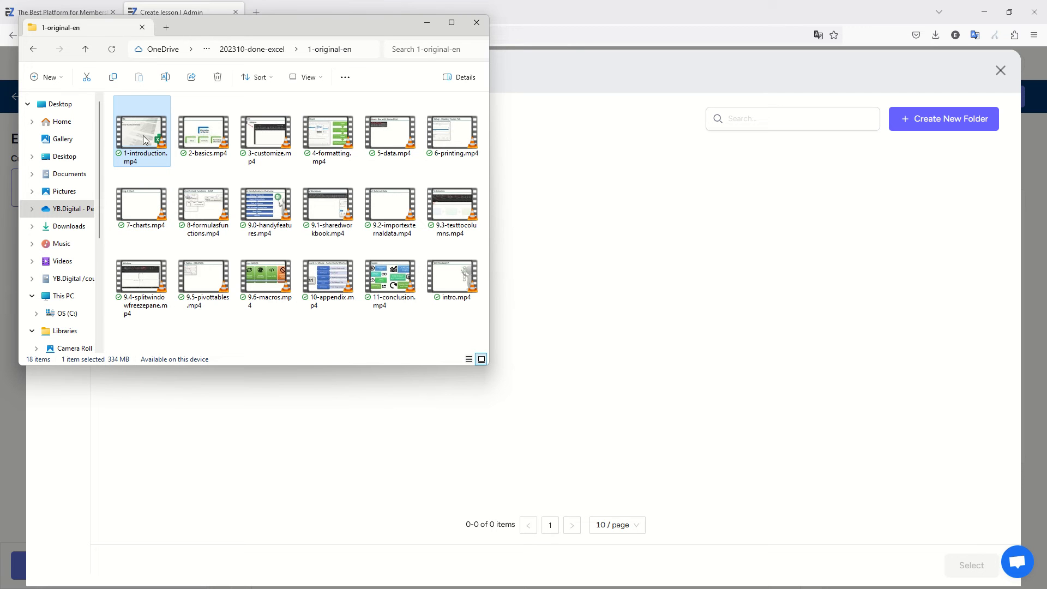
drag(144, 140, 554, 211)
click(555, 212)
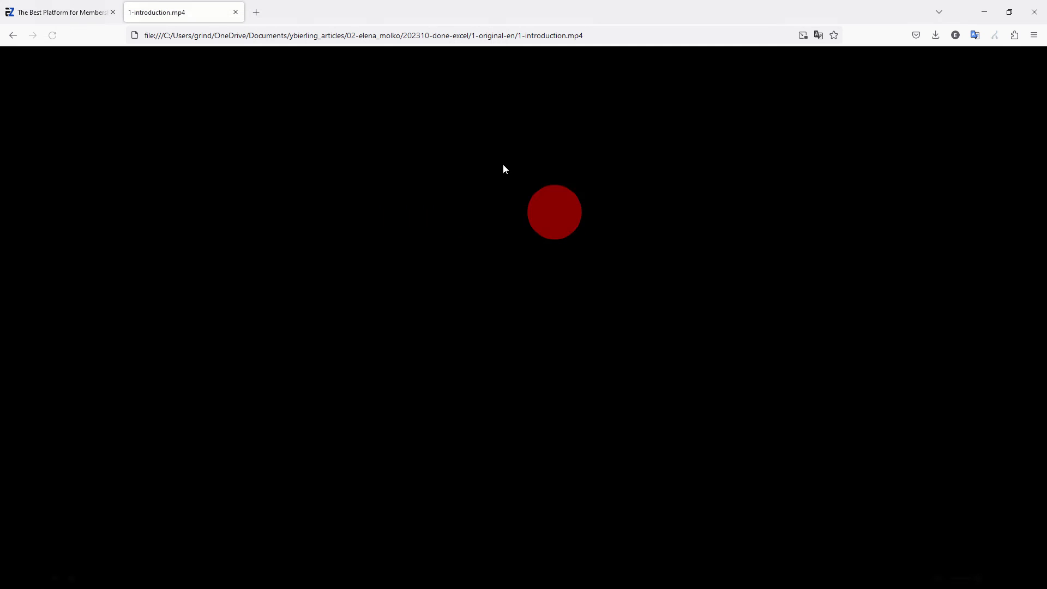
click(1, 41)
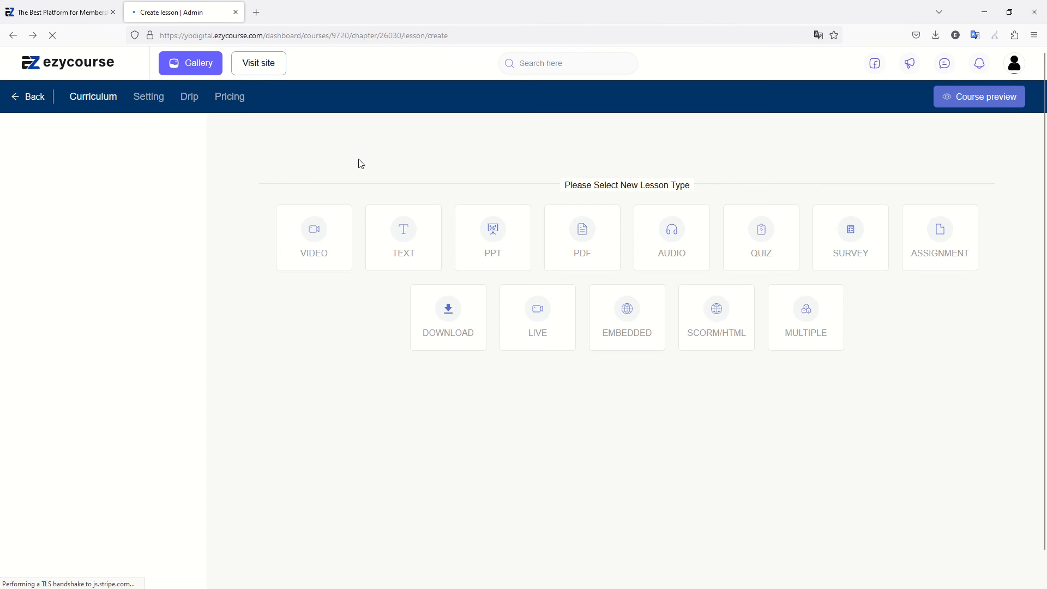
Step: Start a video lesson, upload 1-introduction.mp4 from the computer to the gallery, and choose it as the lesson video
click(333, 240)
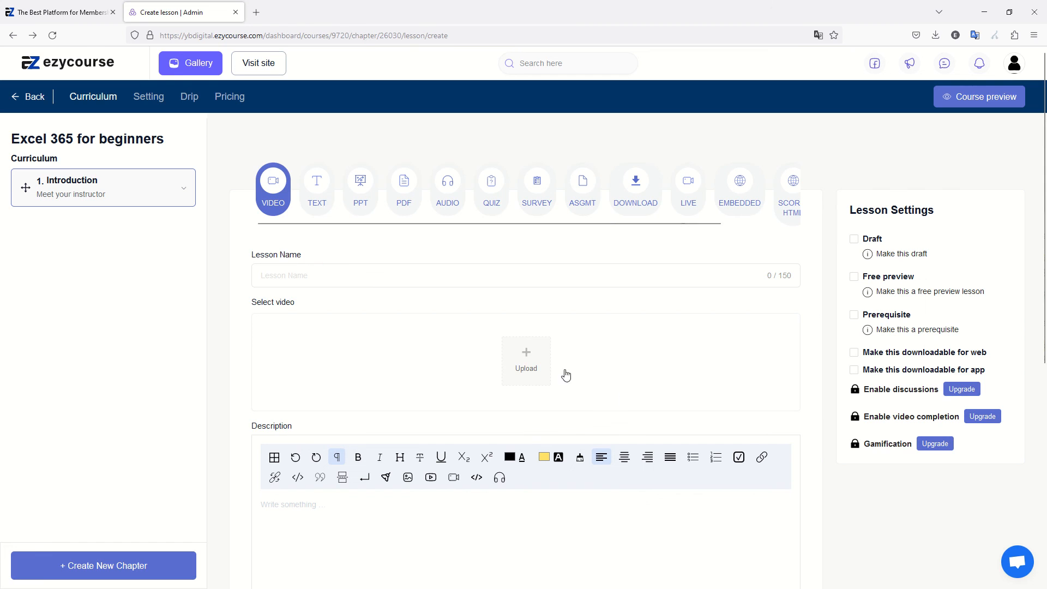
click(533, 345)
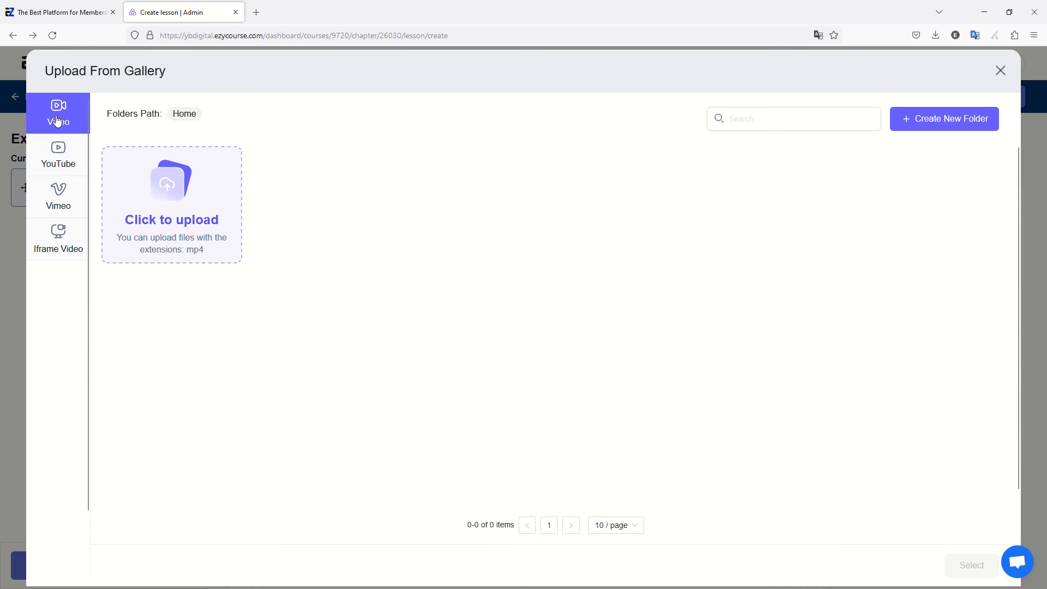
click(176, 219)
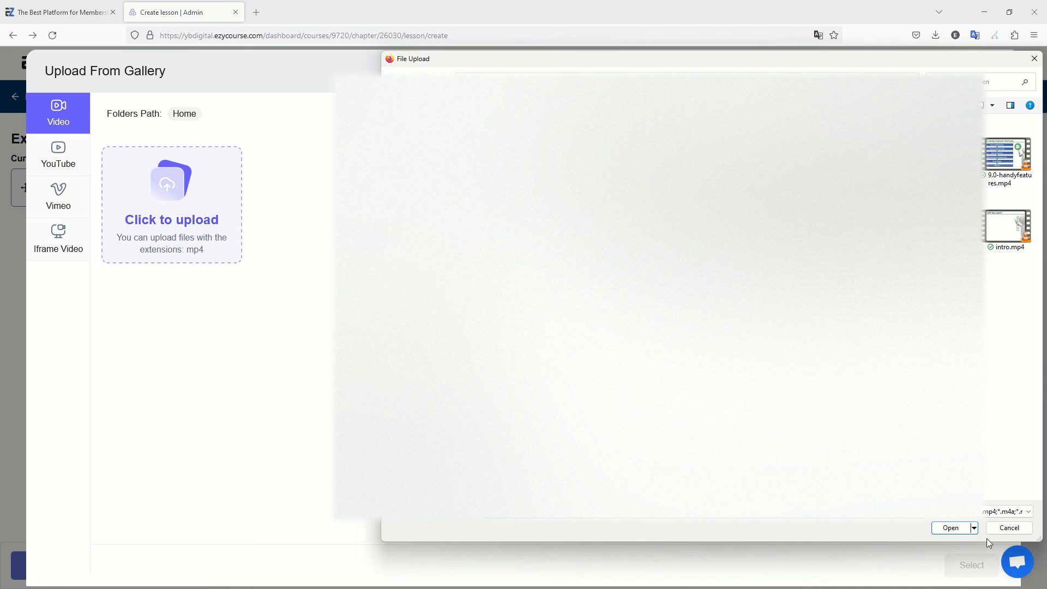
click(949, 529)
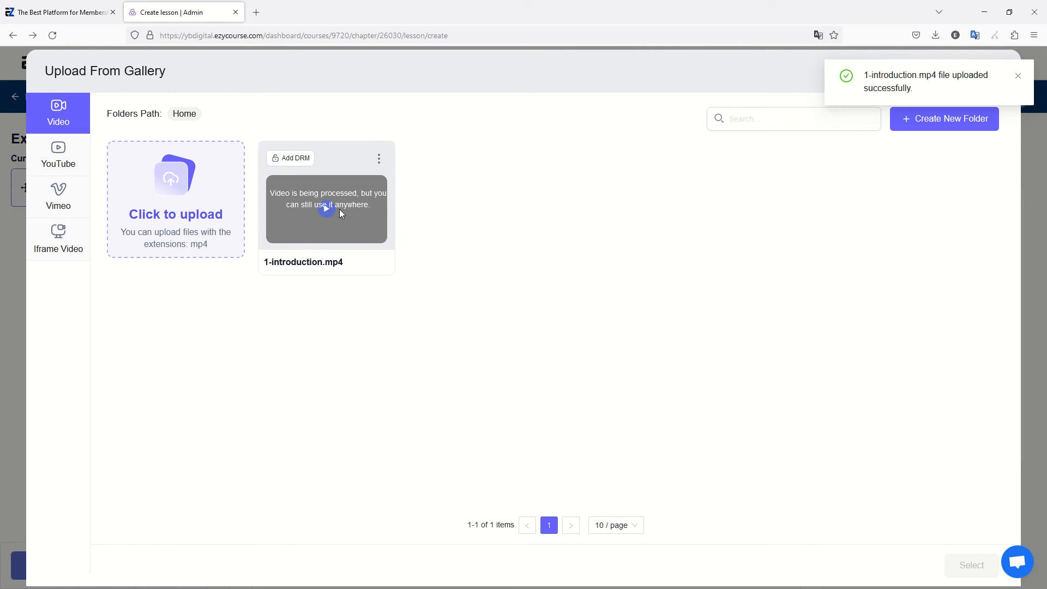
click(326, 237)
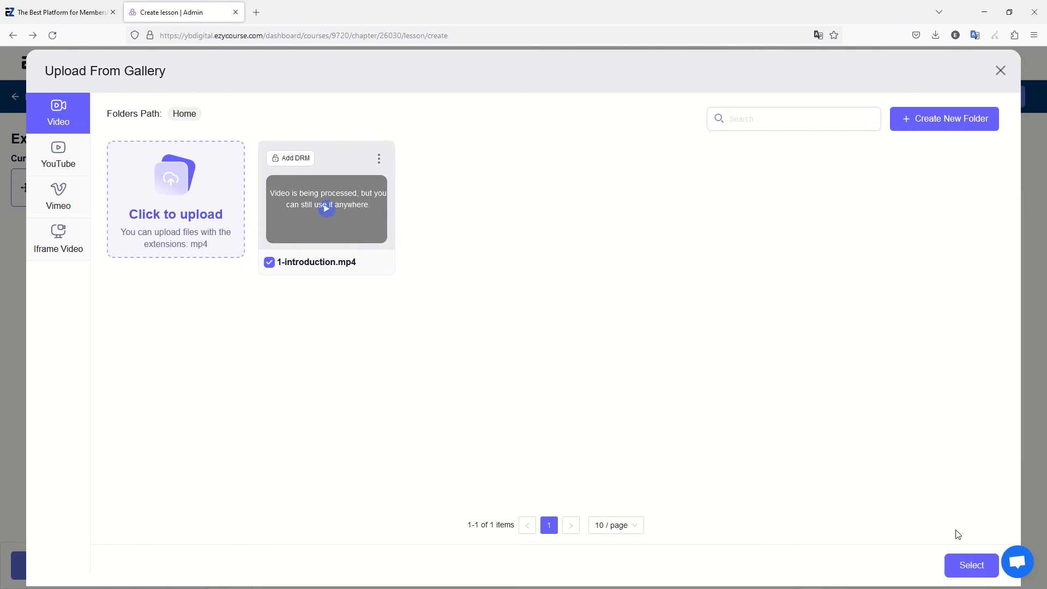
click(971, 565)
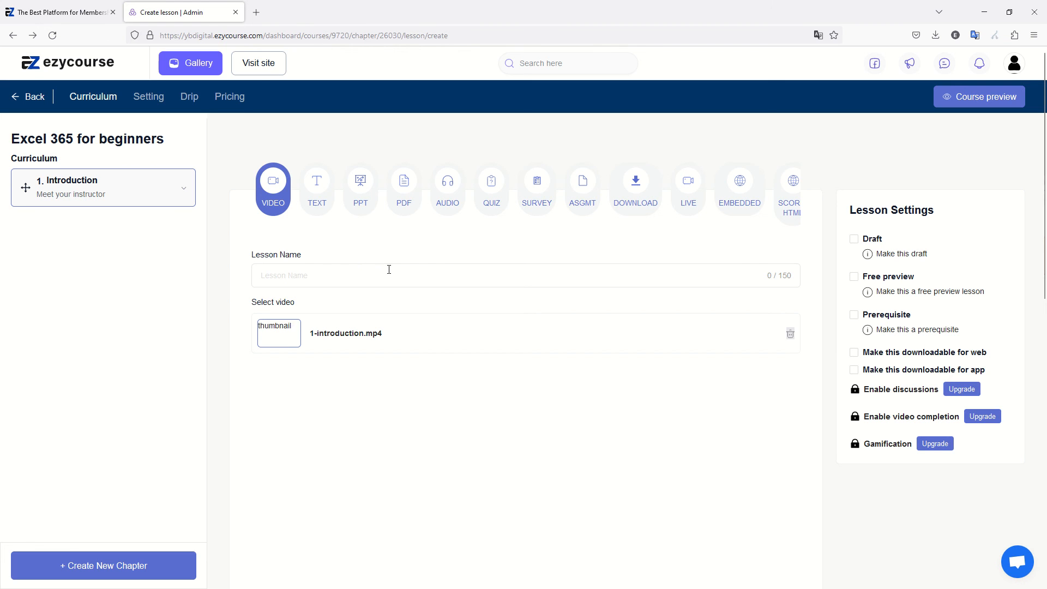
Step: Name the video lesson "Introduction"
click(279, 275)
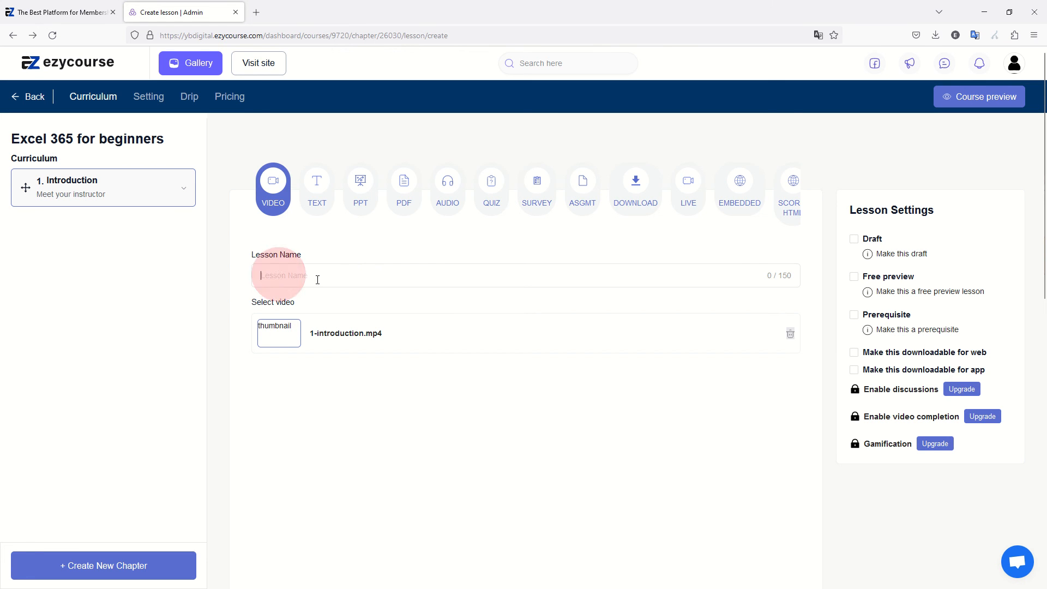
text(Introduc)
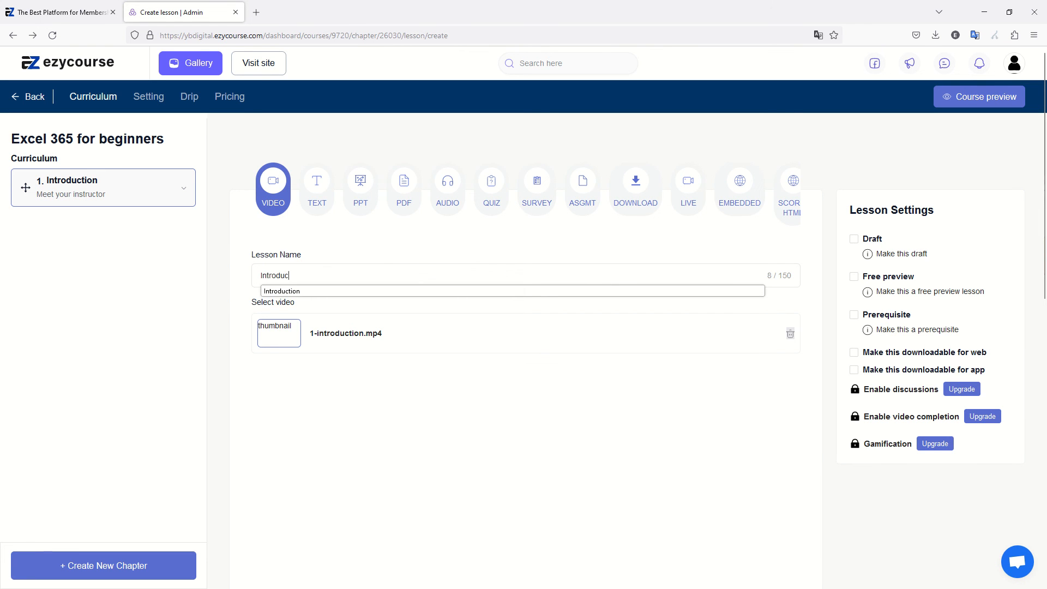
text(tion)
click(369, 401)
click(585, 192)
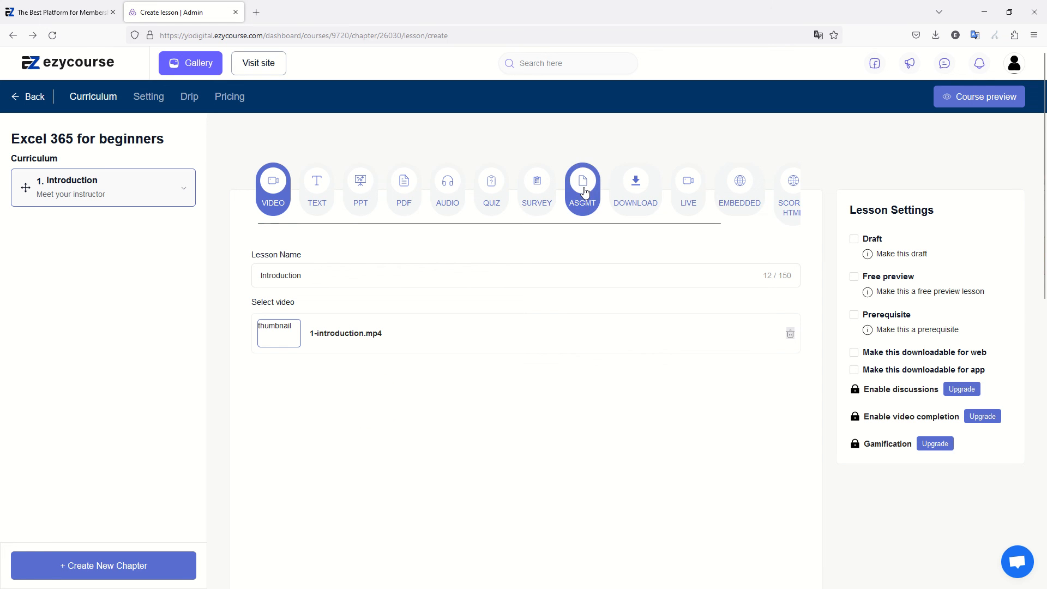
Step: Enter "This is our video" as the video lesson's description and create the lesson
scroll(567, 257, down, 6)
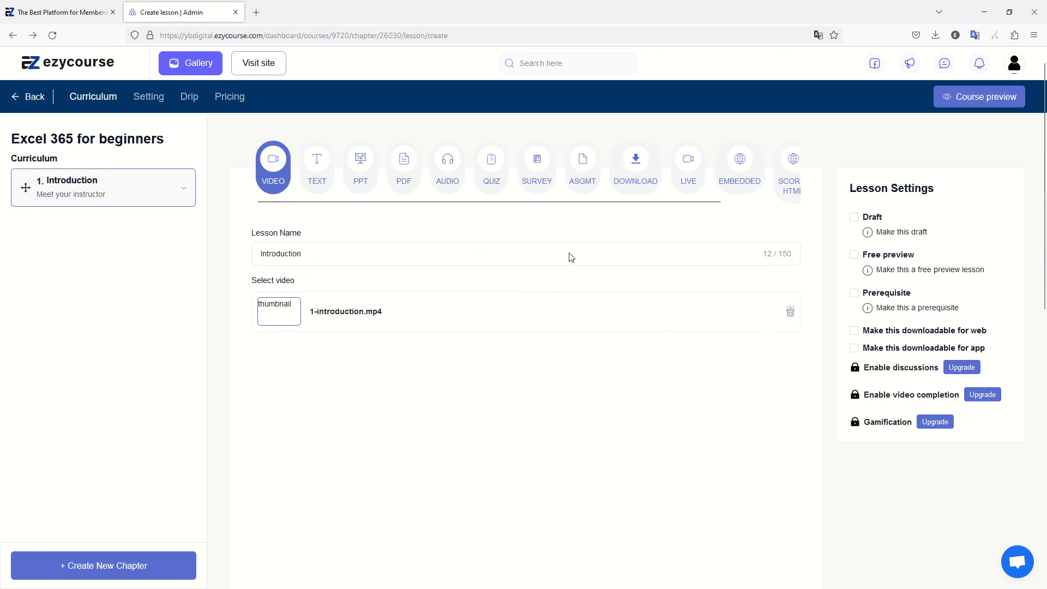
scroll(546, 250, down, 3)
scroll(381, 226, down, 1)
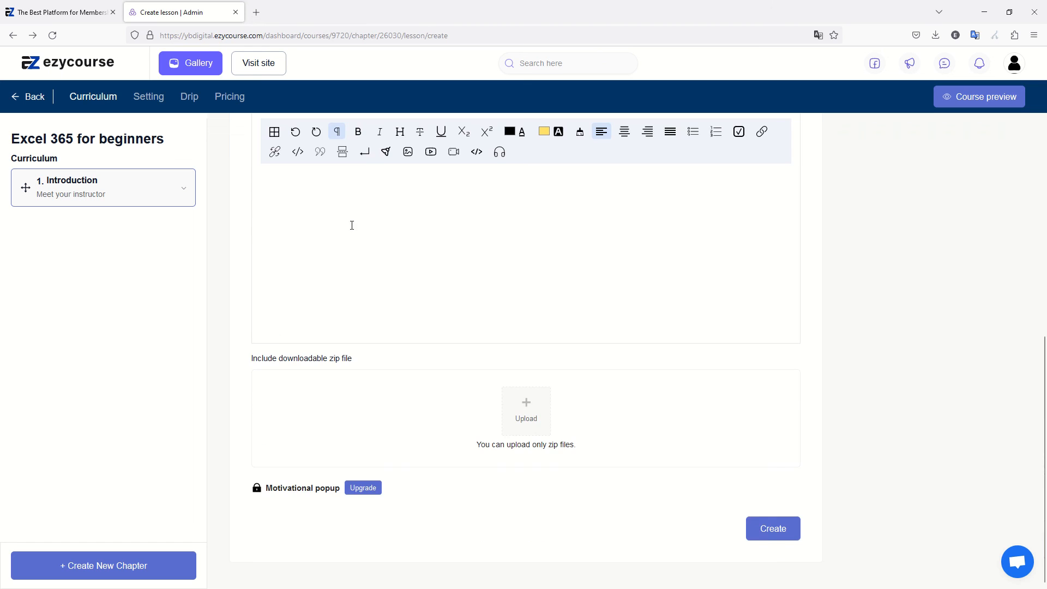
click(351, 226)
scroll(351, 225, up, 1)
text(This)
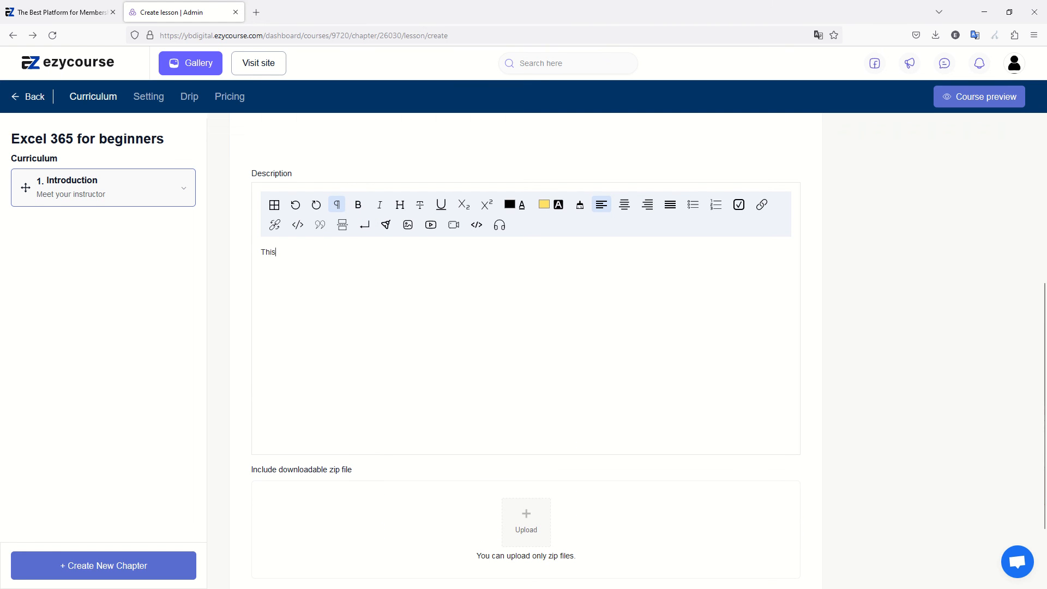
text( is your)
key(BackSpace)
key(BackSpace)
key(BackSpace)
key(BackSpace)
text(our video)
scroll(378, 292, down, 2)
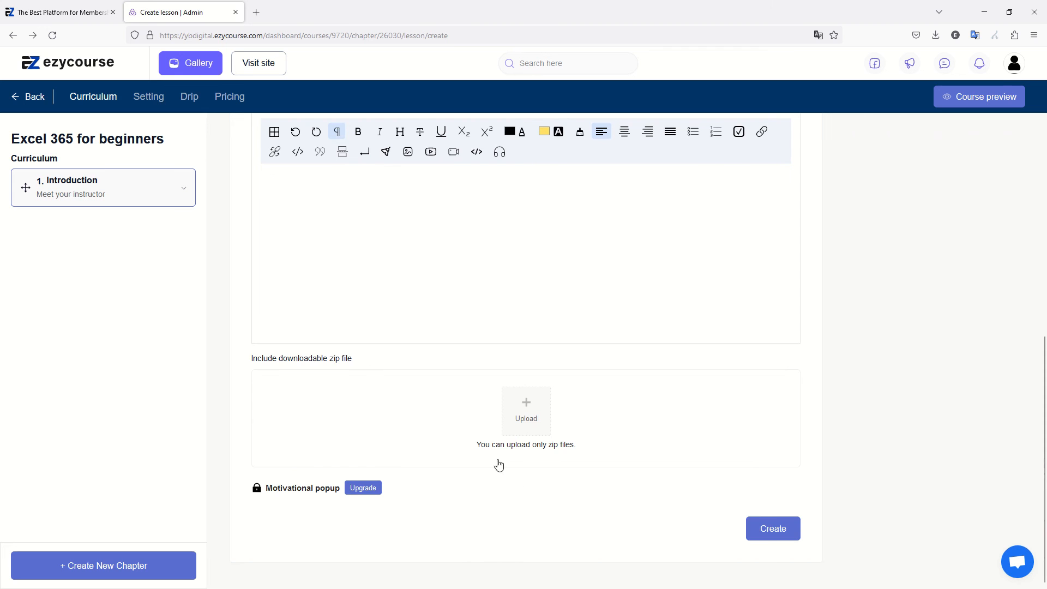
click(775, 528)
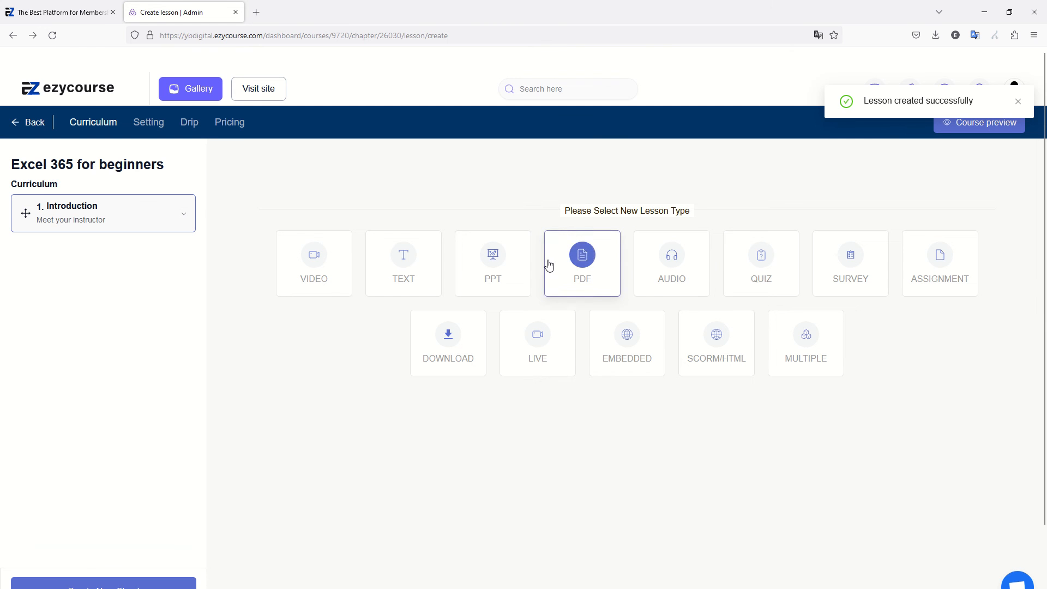
Step: Start a new quiz lesson and name it "Lesson assessment"
click(761, 255)
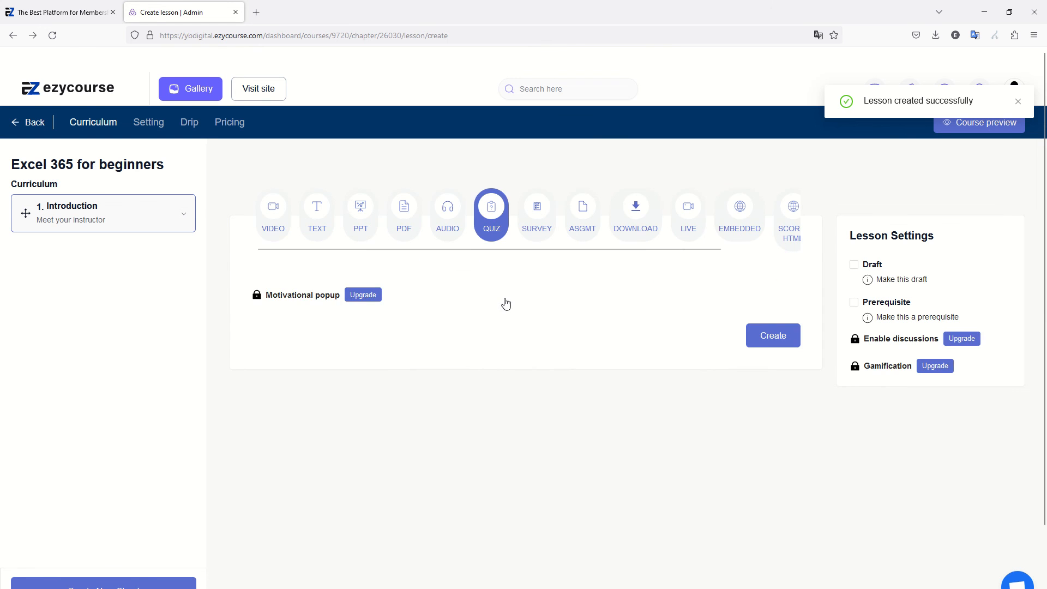
scroll(502, 300, down, 1)
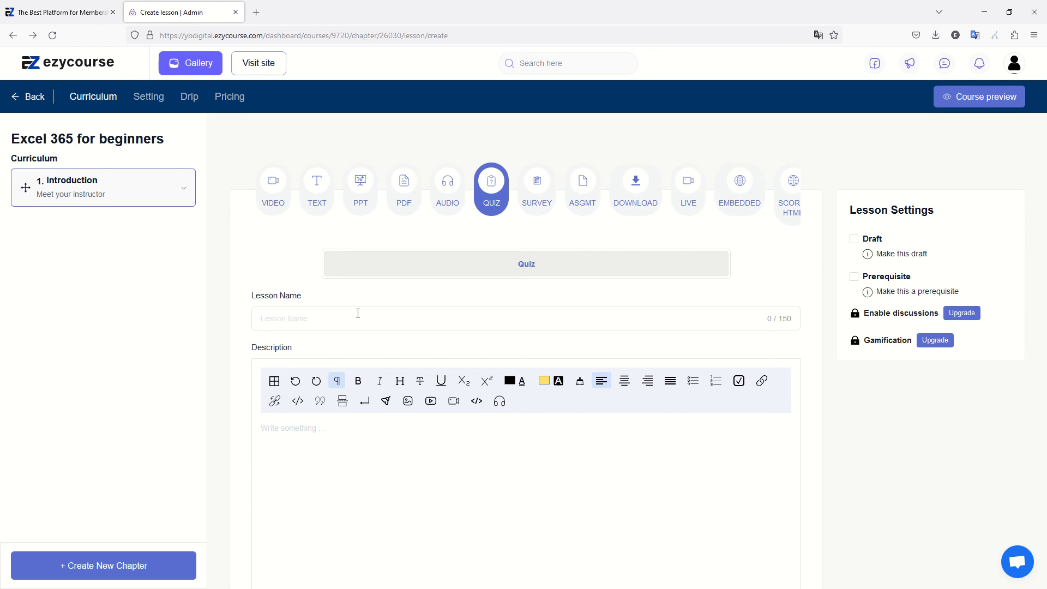
scroll(359, 313, down, 3)
scroll(361, 306, up, 3)
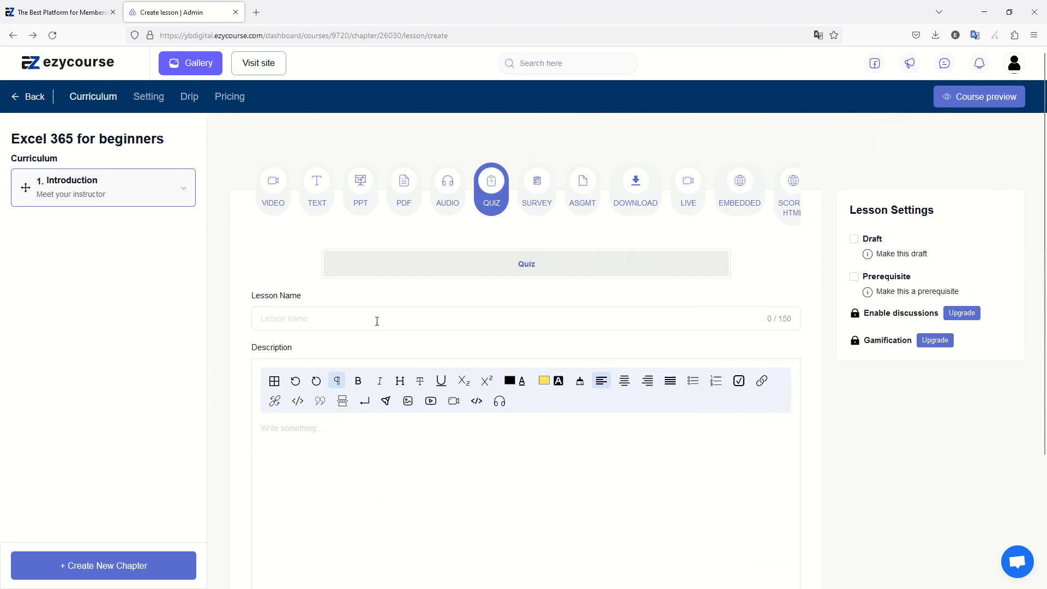
scroll(375, 316, down, 3)
scroll(375, 317, up, 1)
click(352, 214)
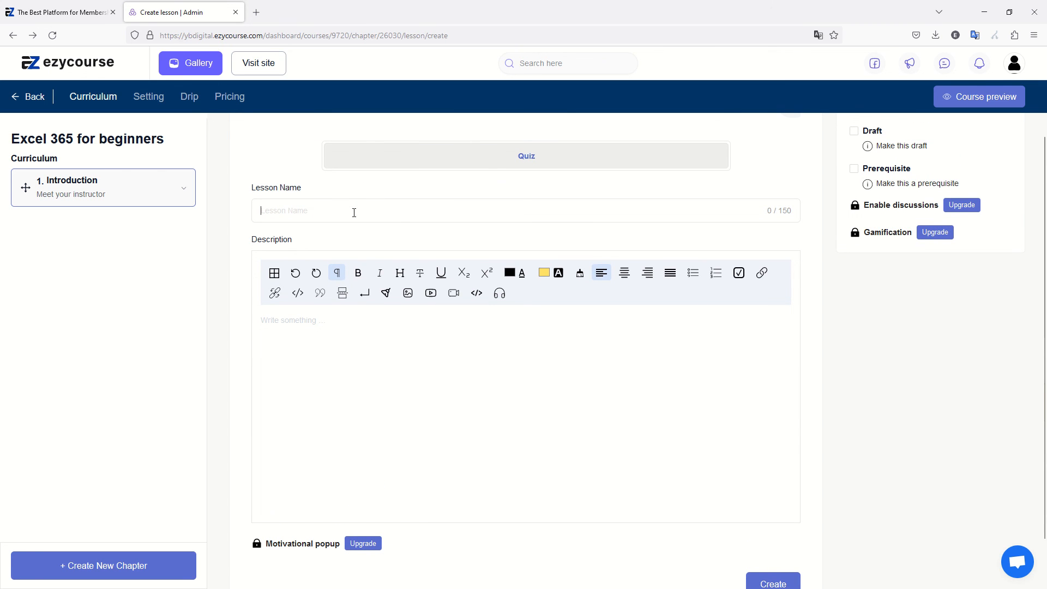
text(Lesson asse)
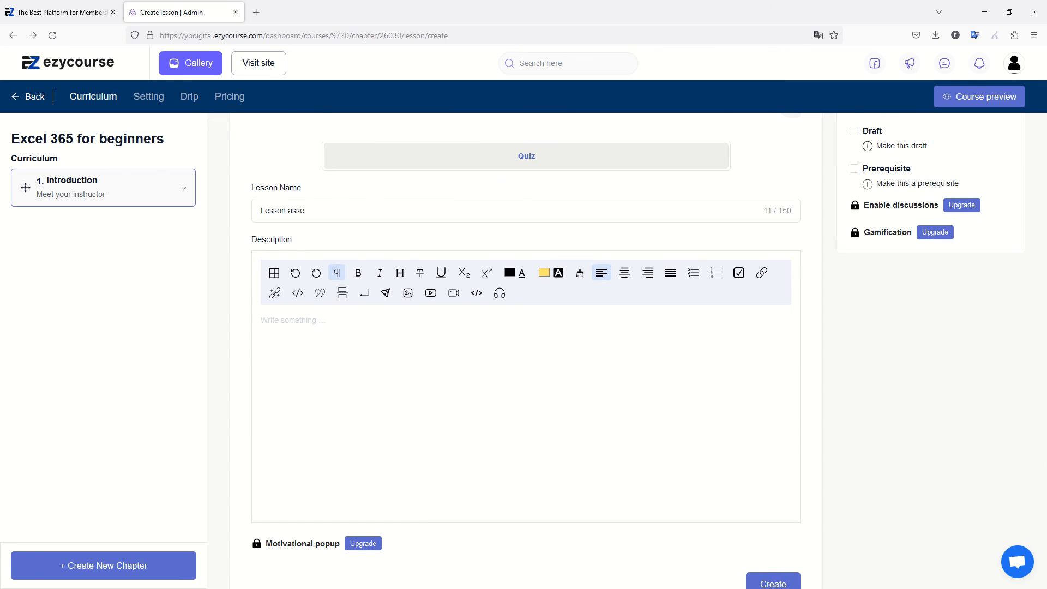
text(ssment)
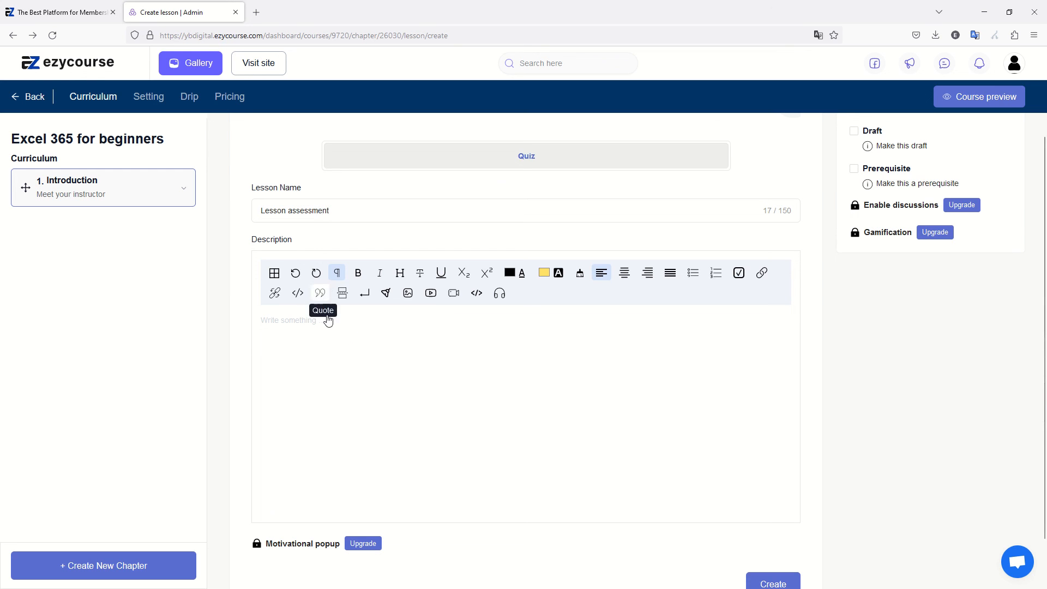
Step: Enter "Test your knowledge" as the quiz's description and create the lesson
click(328, 321)
text(Test yo)
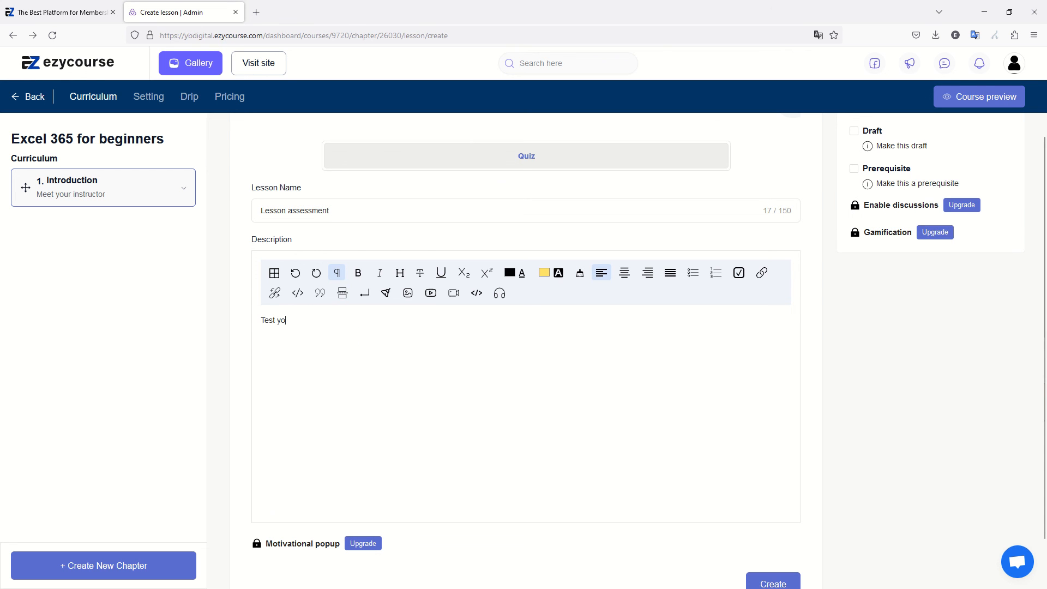
text(ur kn o)
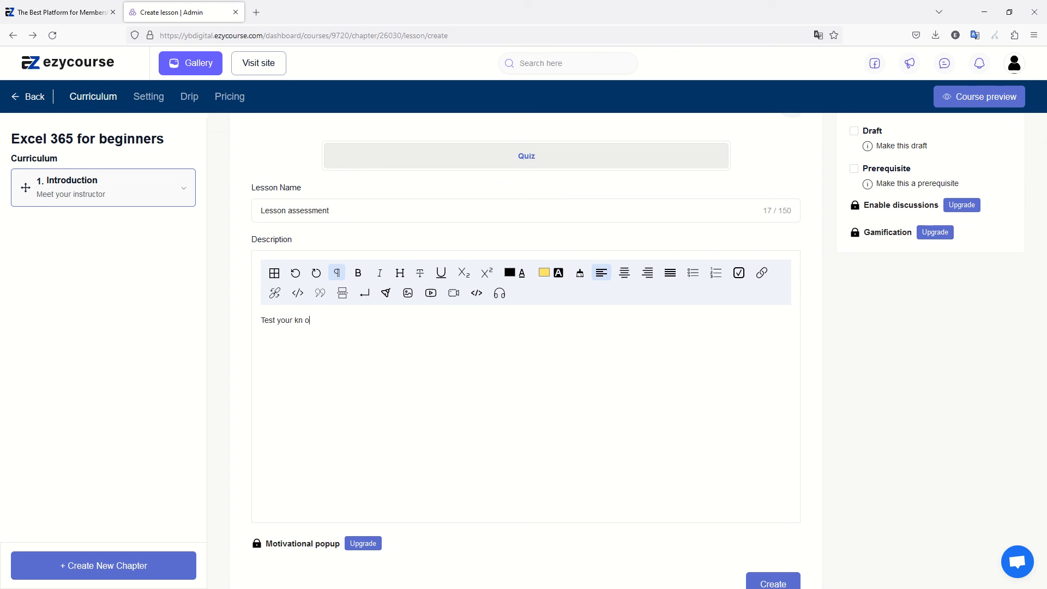
key(BackSpace)
key(BackSpace)
text(oweld)
key(BackSpace)
key(BackSpace)
key(BackSpace)
text(leg)
key(BackSpace)
text(dge)
scroll(703, 500, down, 1)
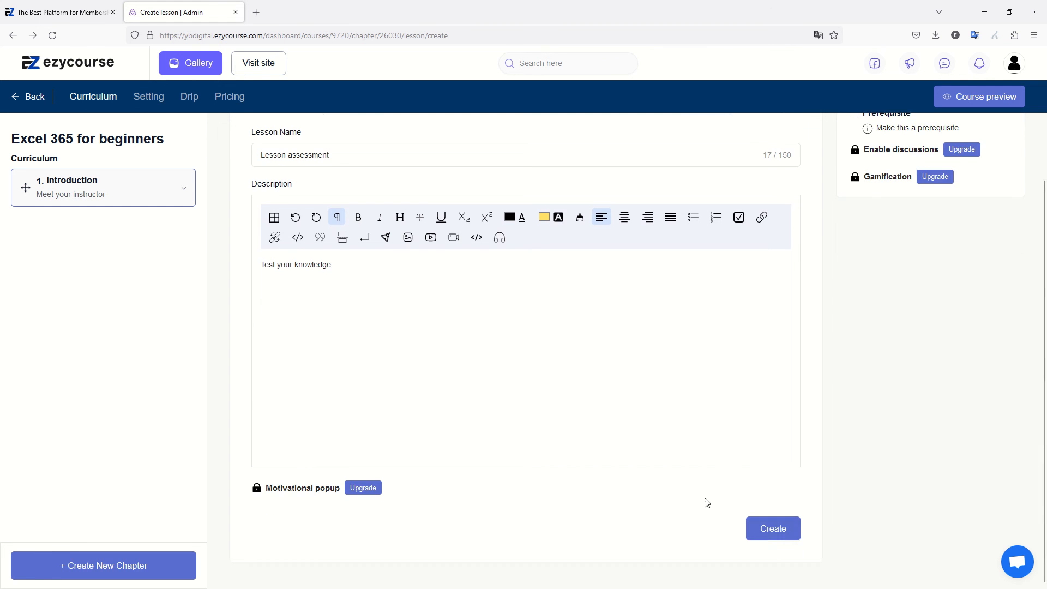
click(772, 532)
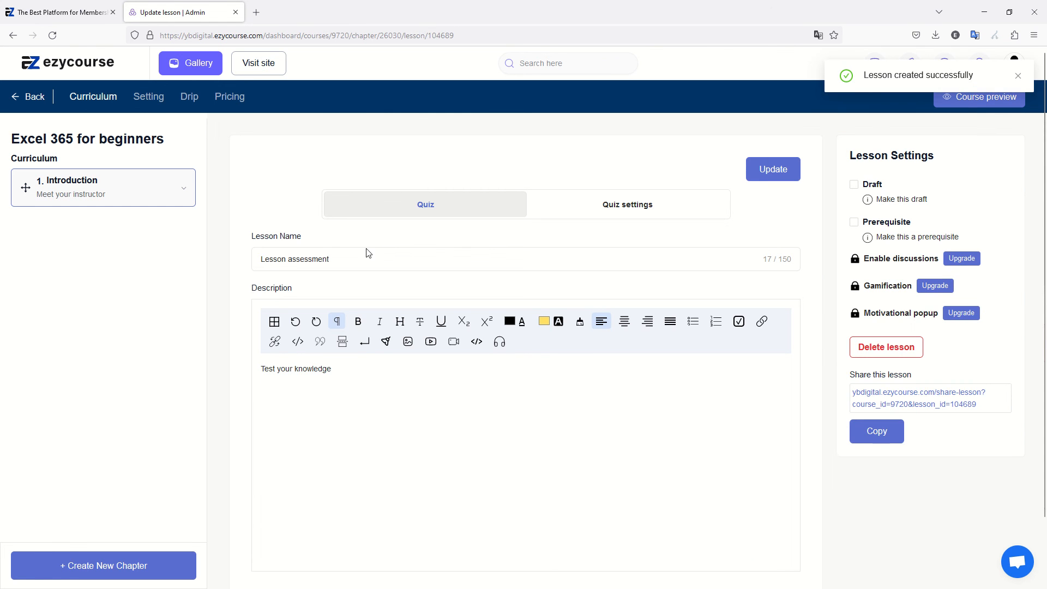
Step: Try to generate one random question for the quiz without choosing a subject, and cancel
scroll(583, 231, down, 1)
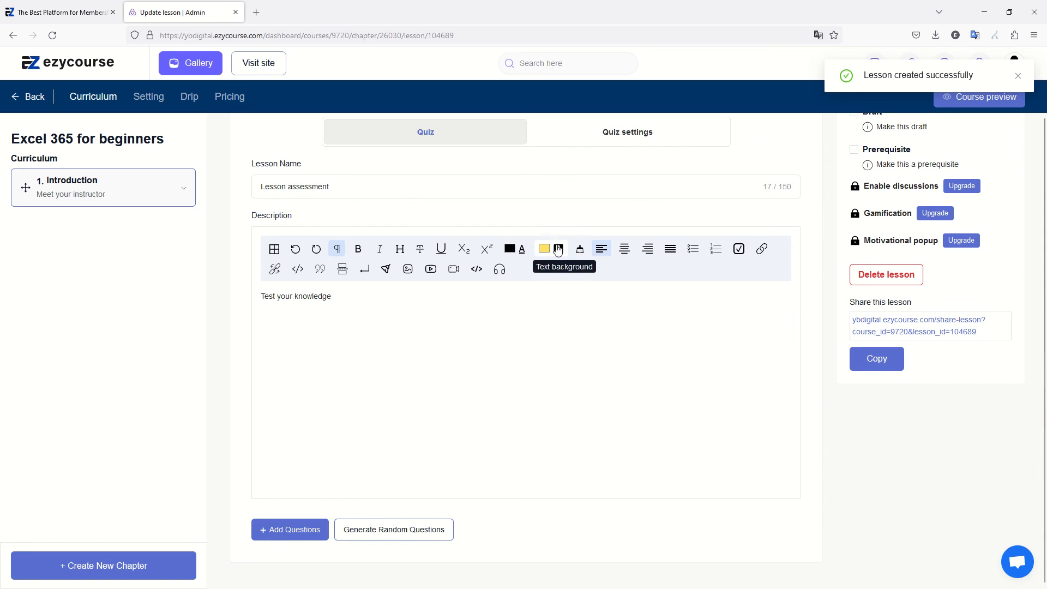
click(404, 532)
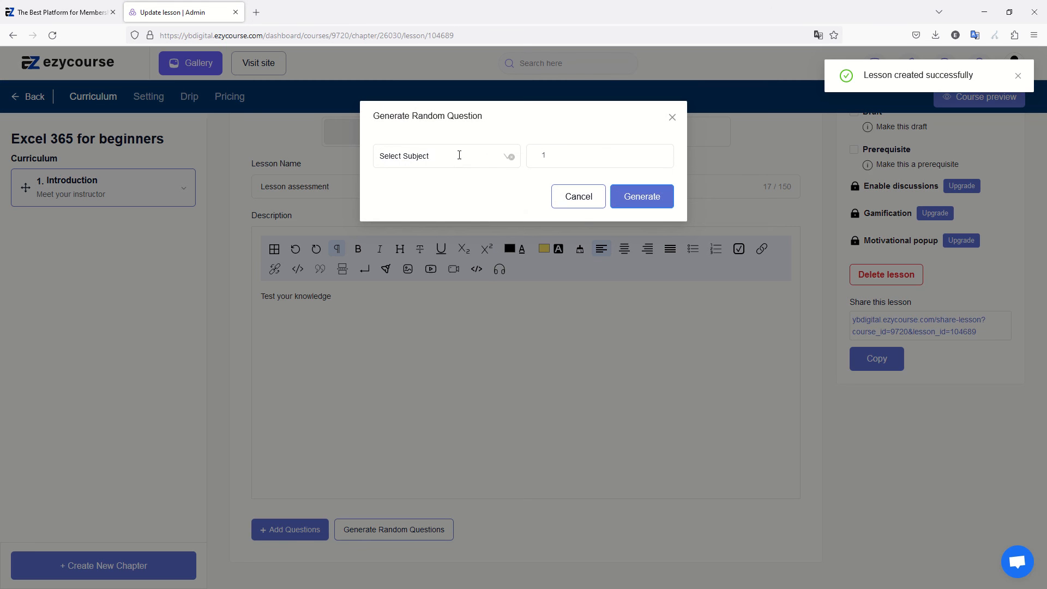
click(459, 155)
click(559, 159)
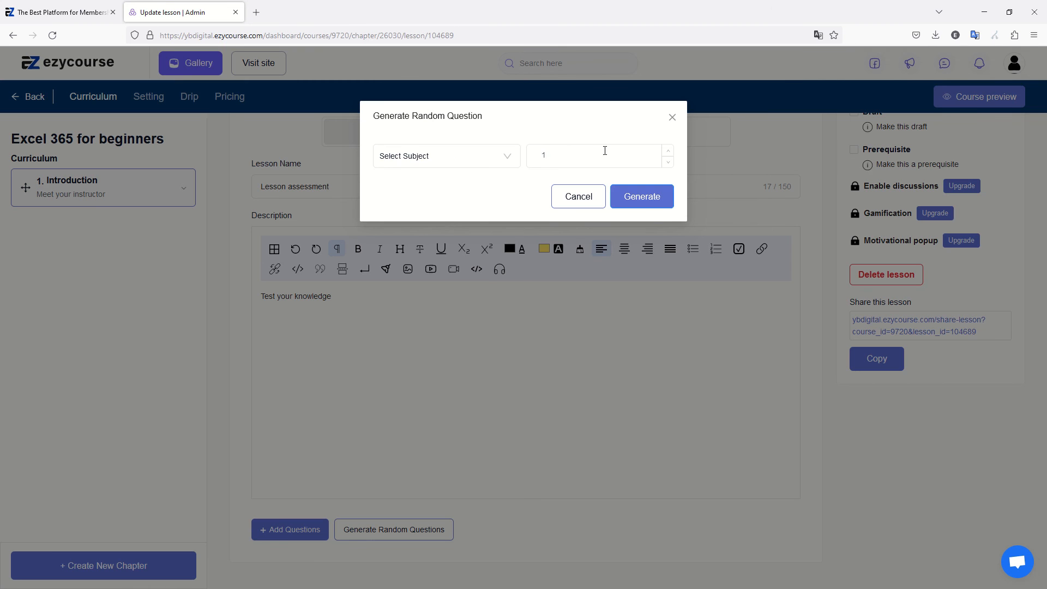
click(489, 158)
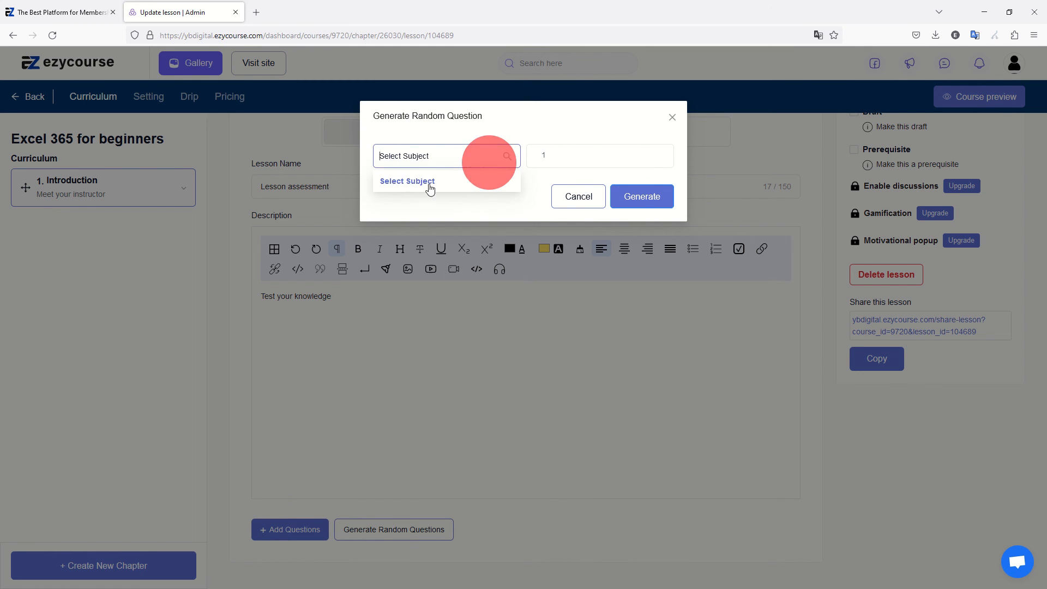
click(428, 181)
click(544, 157)
click(642, 196)
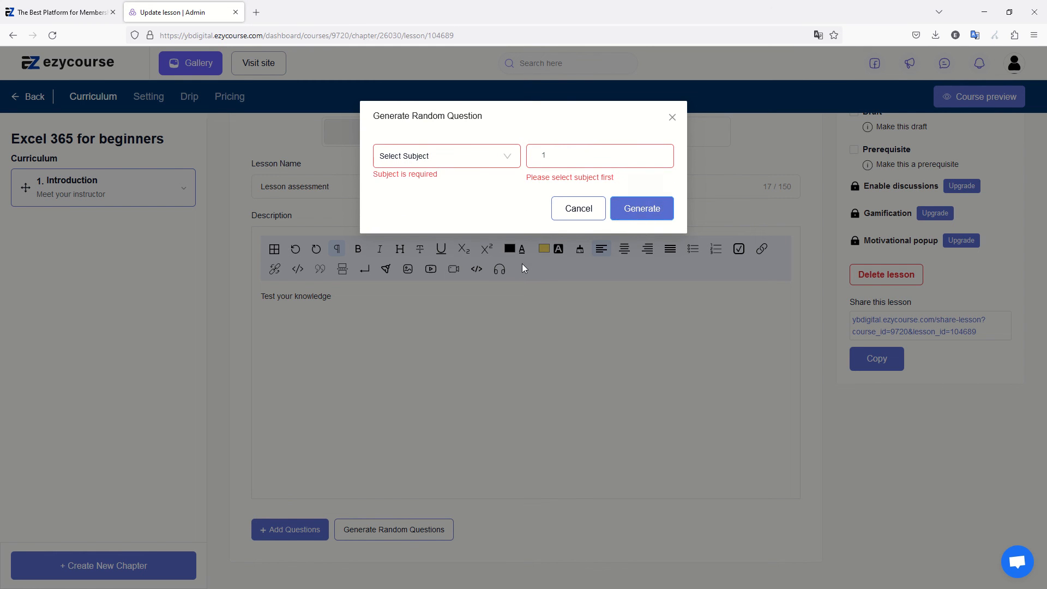
click(458, 152)
click(429, 156)
click(510, 157)
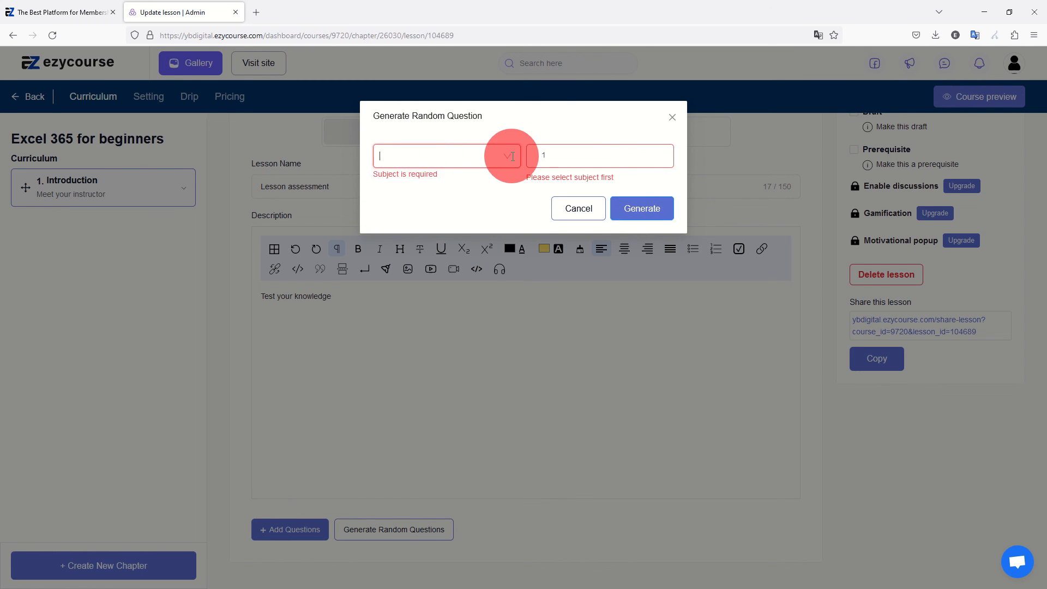
click(447, 156)
click(580, 209)
Step: Open the question bank for adding quiz questions and create a subject named "Question 1"
click(290, 530)
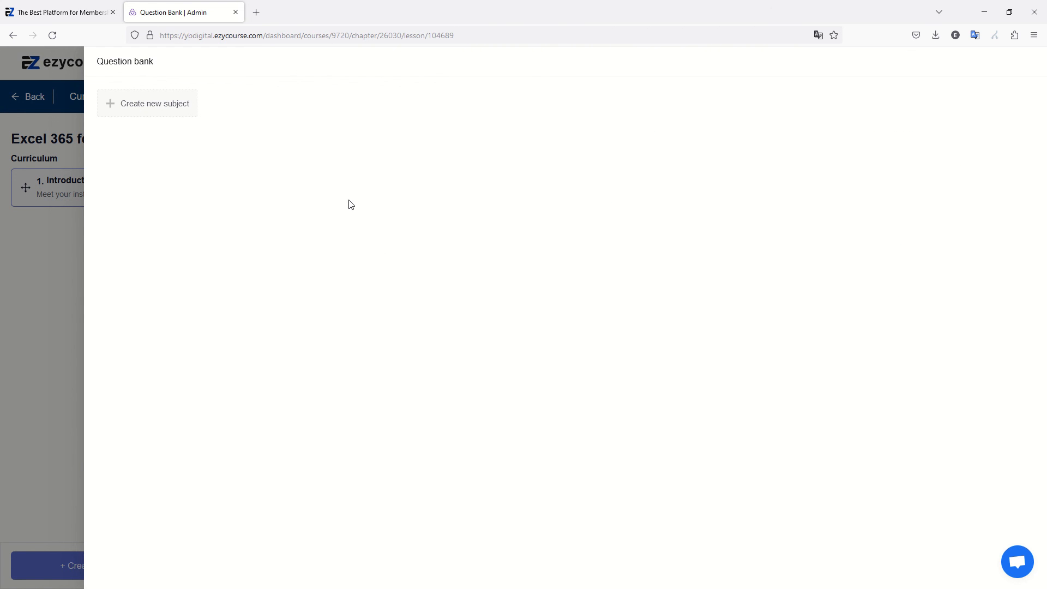
click(152, 109)
click(214, 101)
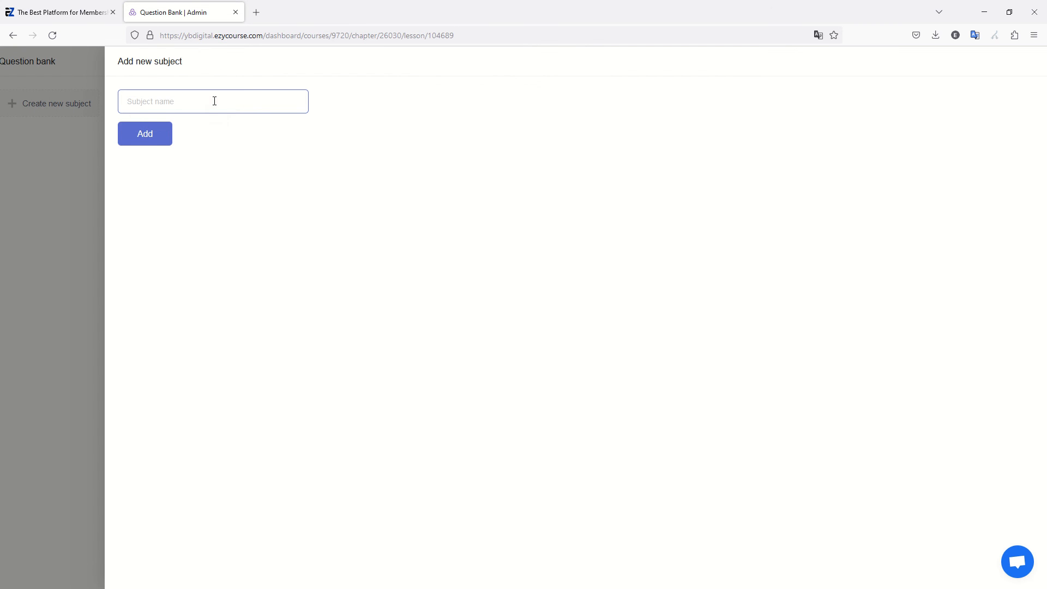
text(Quest )
text(on 1)
click(136, 134)
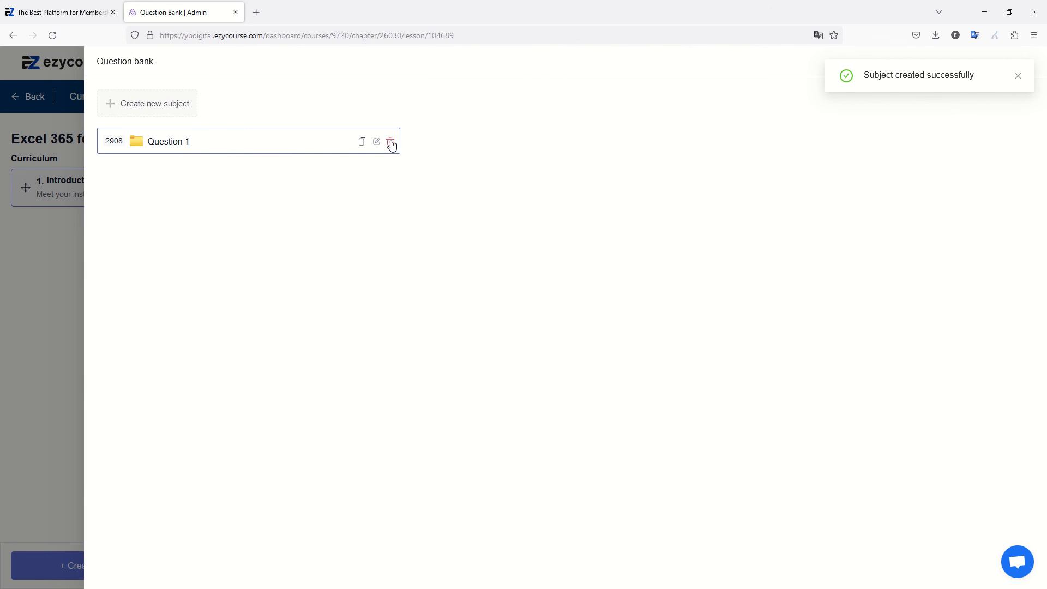
click(292, 141)
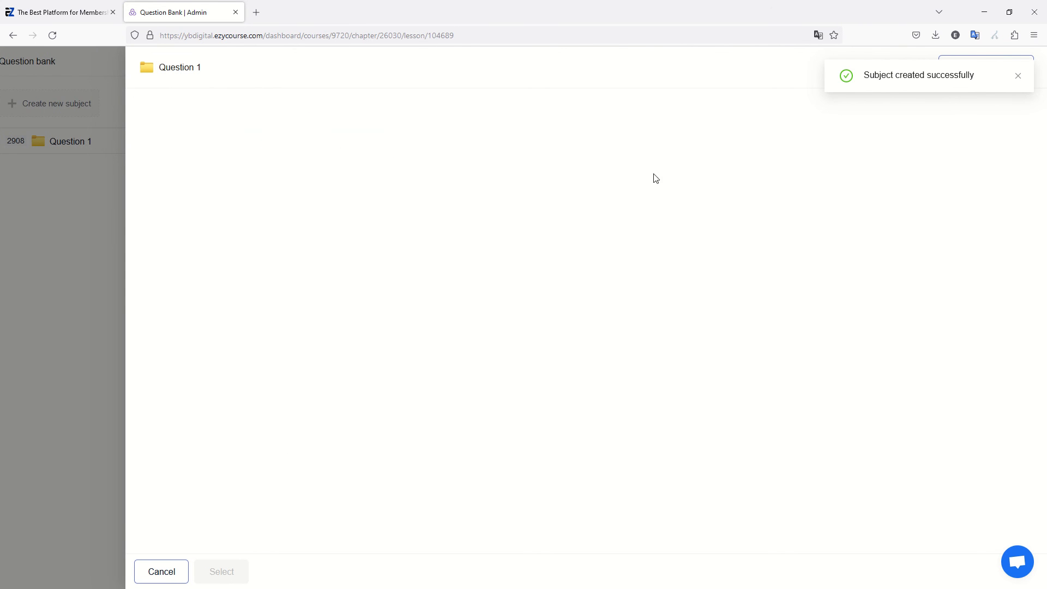
click(172, 63)
click(161, 571)
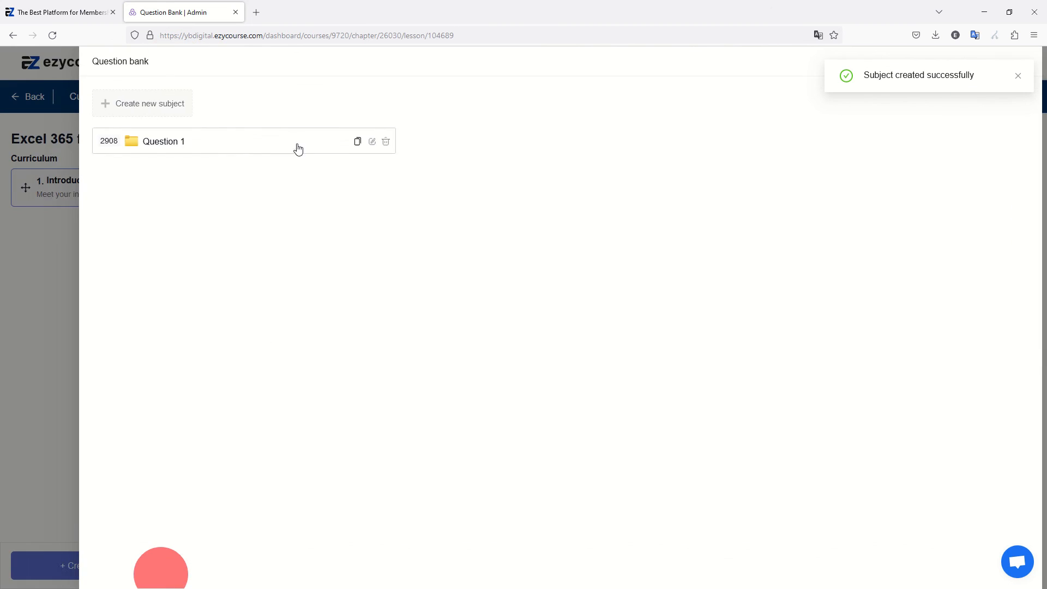
click(271, 141)
click(259, 247)
click(158, 571)
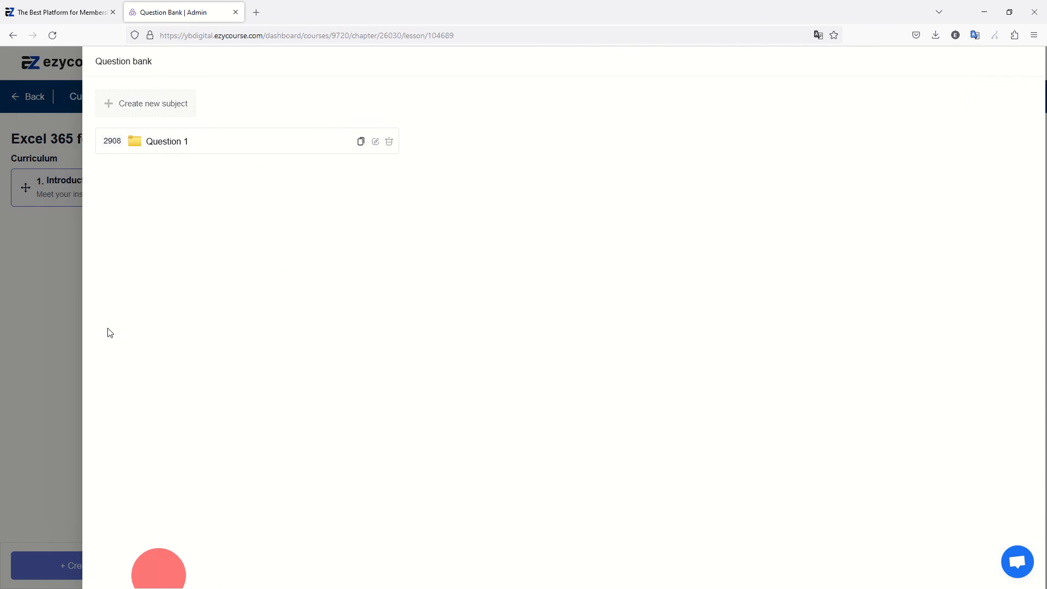
click(7, 246)
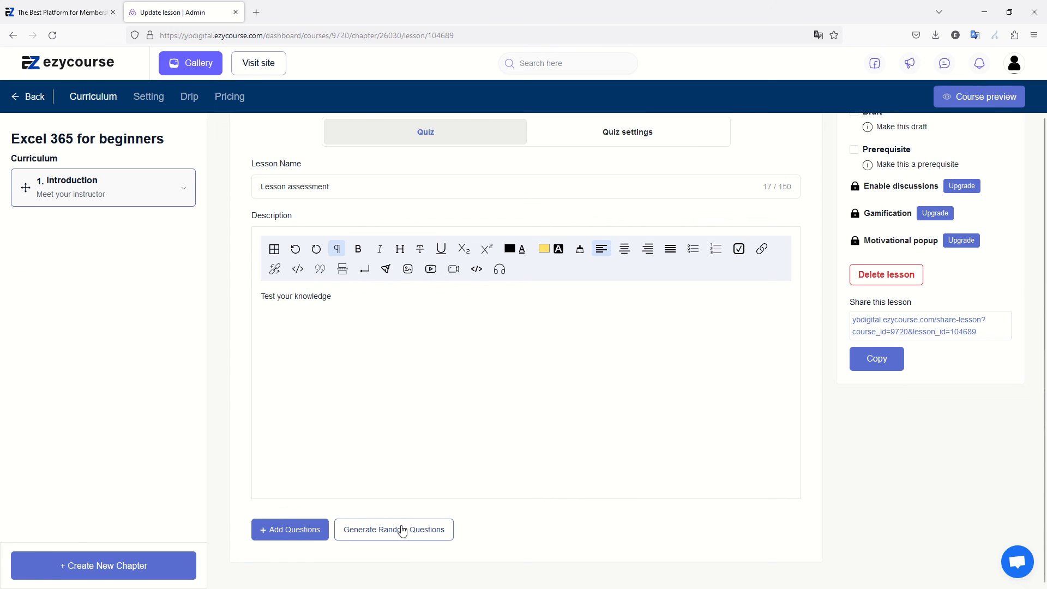
Step: Reopen the question bank and resave the subject "Question 1" under its existing name
click(294, 530)
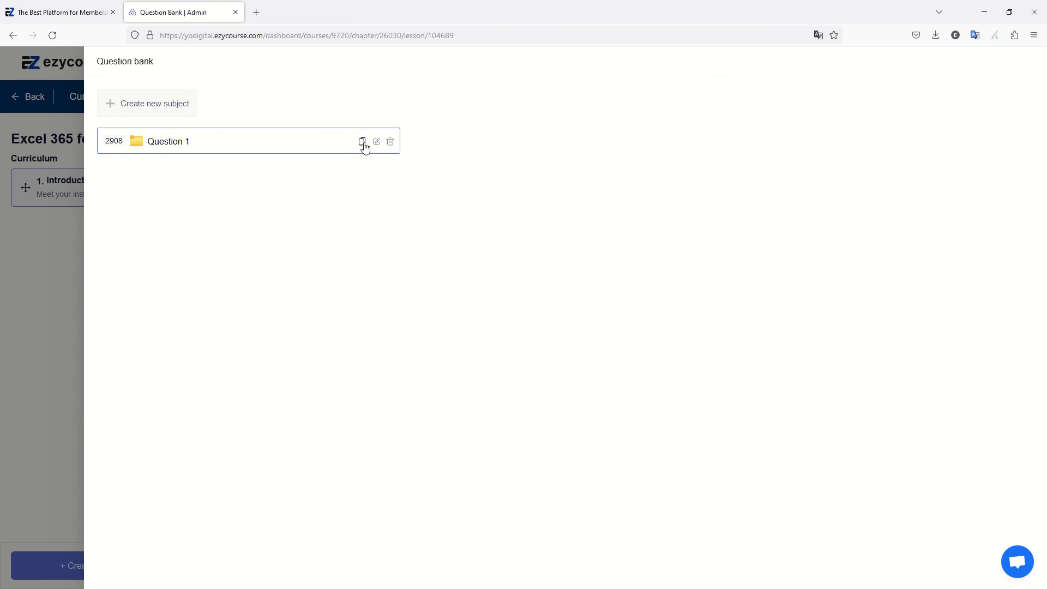
click(376, 142)
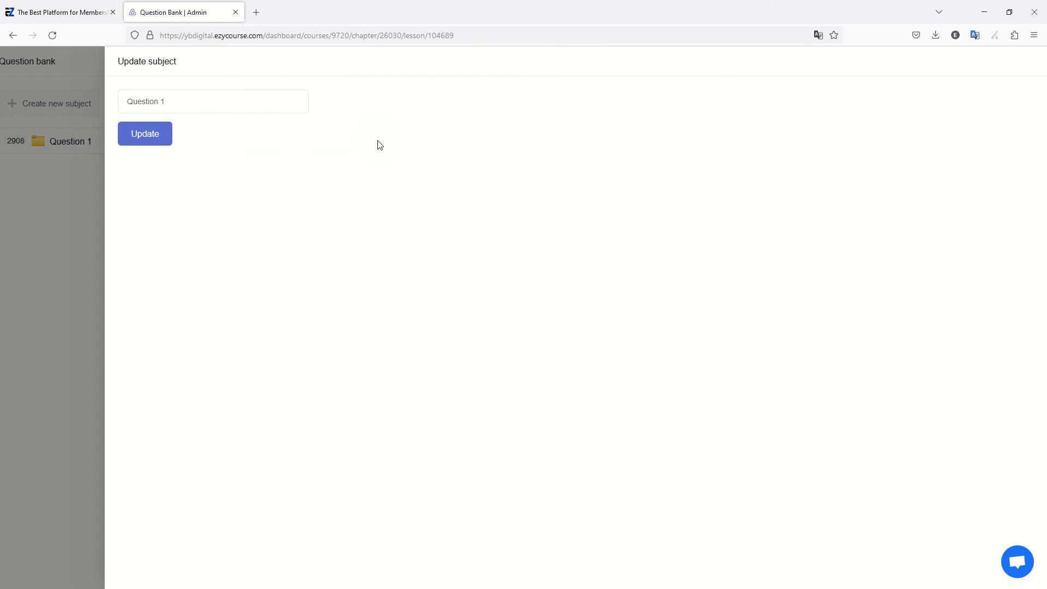
click(148, 134)
click(905, 134)
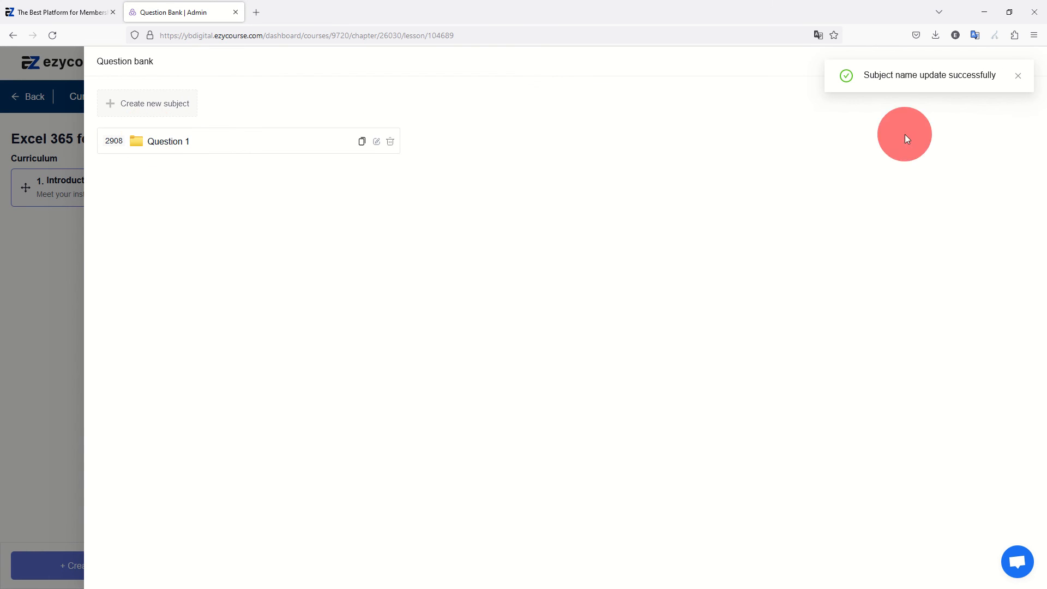
click(1018, 78)
Step: Start a new question in the subject "Question 1" using the One correct answer type
click(140, 144)
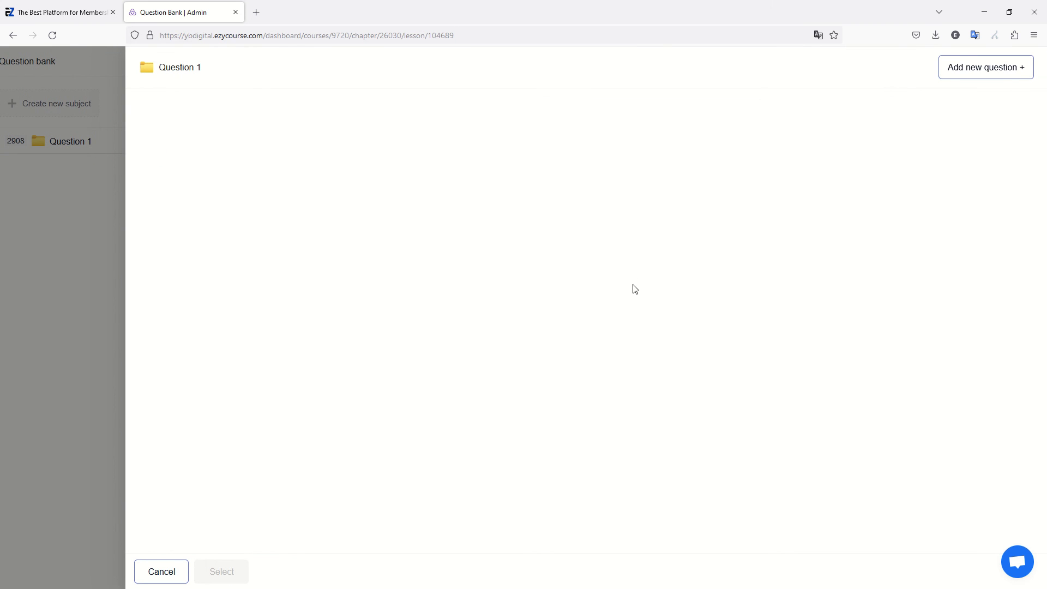
click(1017, 67)
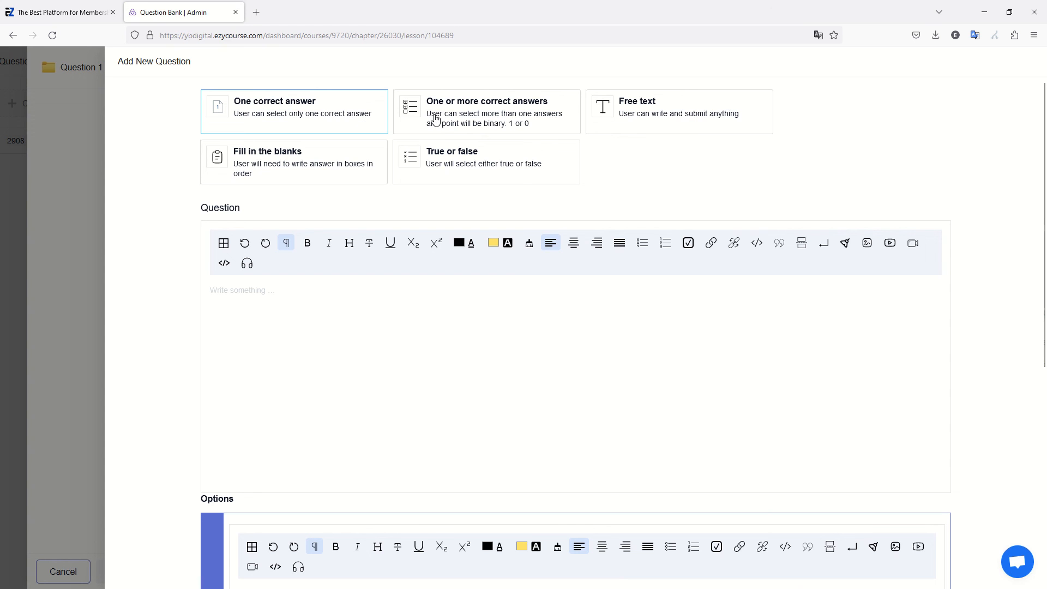
click(344, 128)
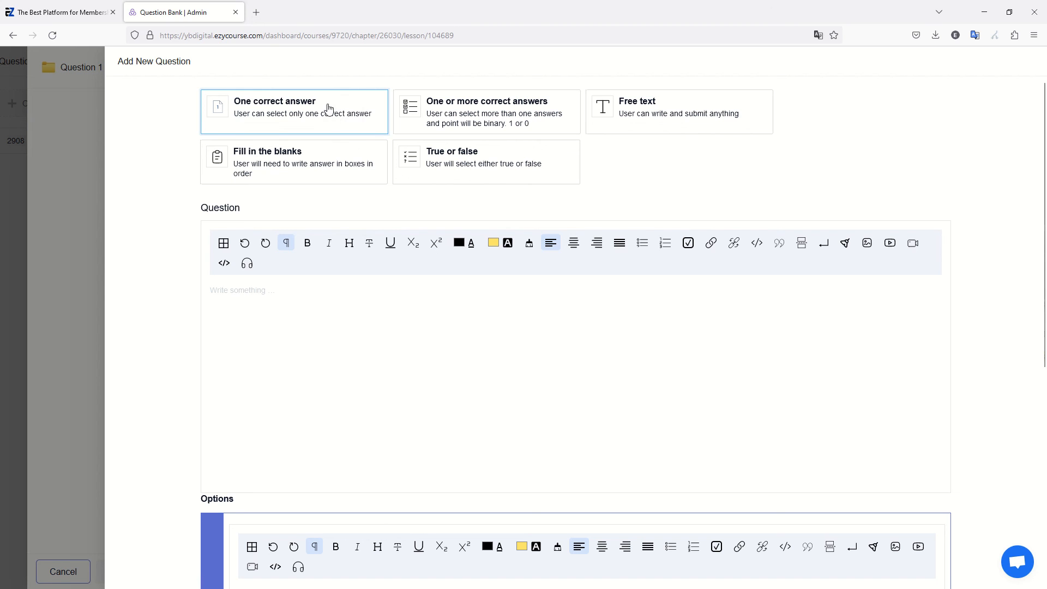
Step: Enter "Is this a good course ?" as the question text
click(260, 292)
text(our)
key(BackSpace)
key(BackSpace)
key(BackSpace)
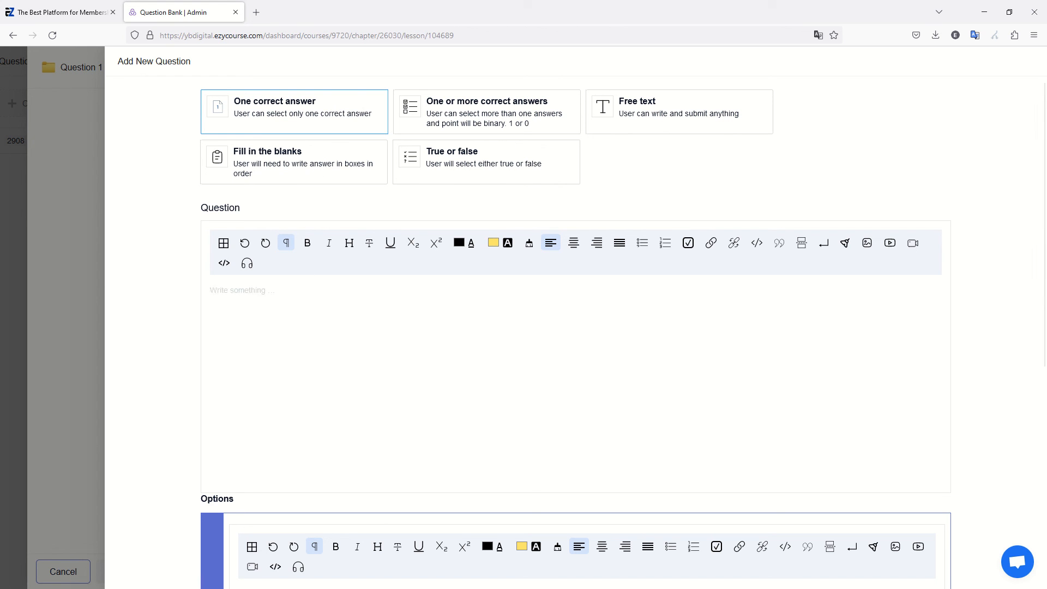
text(I)
key(BackSpace)
text(Is th)
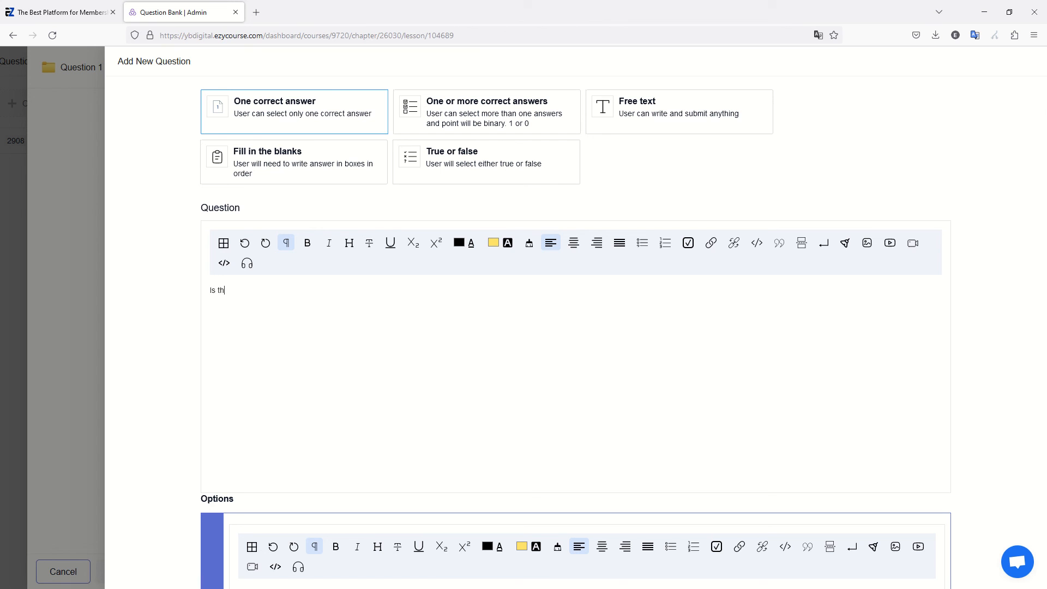
text(is a good coruse)
key(BackSpace)
key(BackSpace)
key(BackSpace)
key(BackSpace)
text(urse ?)
Step: Enter "Yes" as answer option A and mark it as correct
scroll(316, 296, down, 6)
click(292, 276)
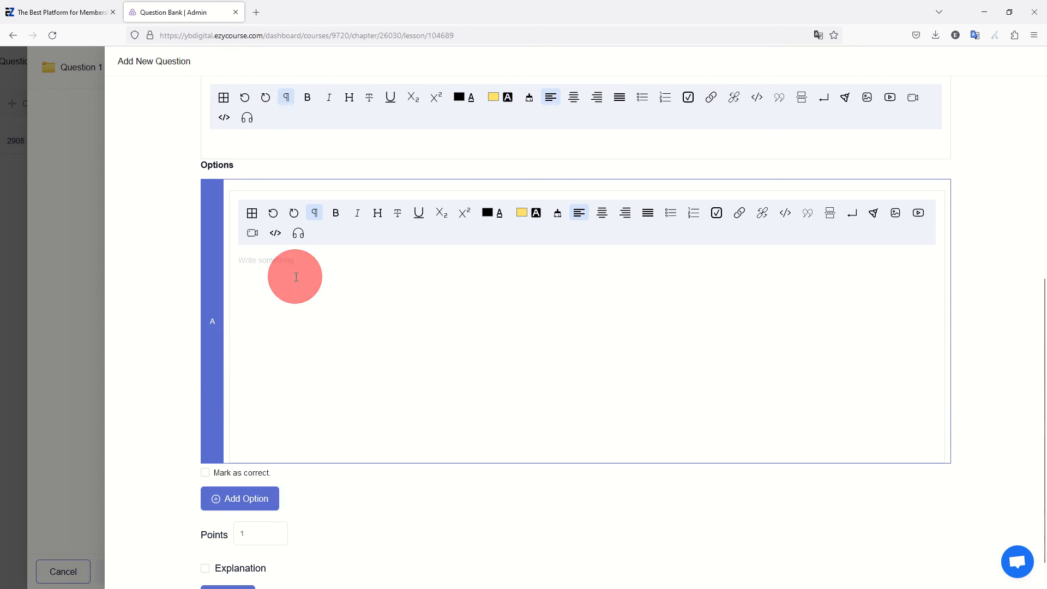
scroll(390, 250, down, 1)
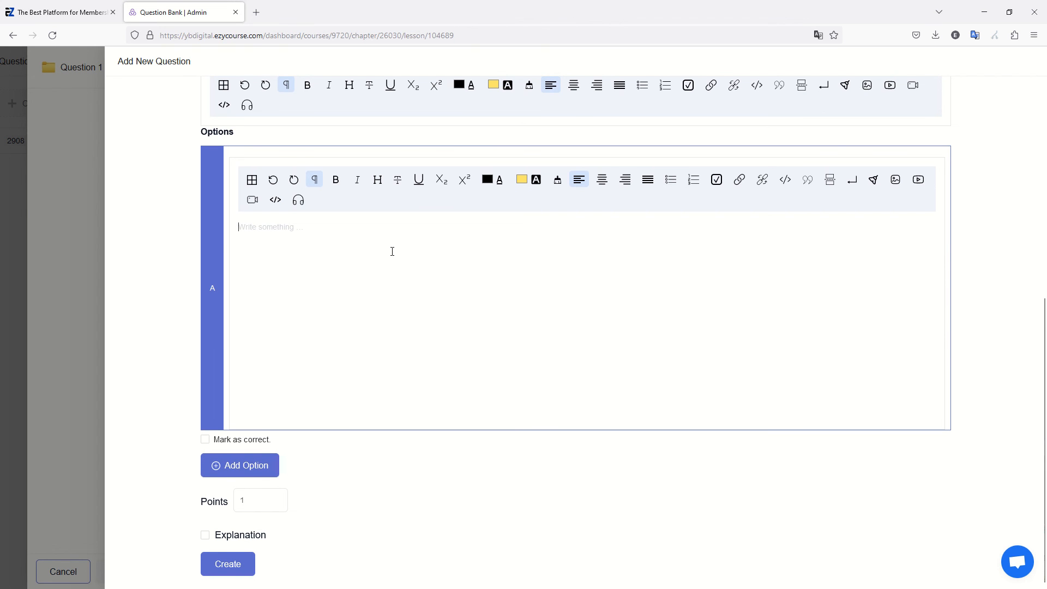
text(Yes)
click(206, 440)
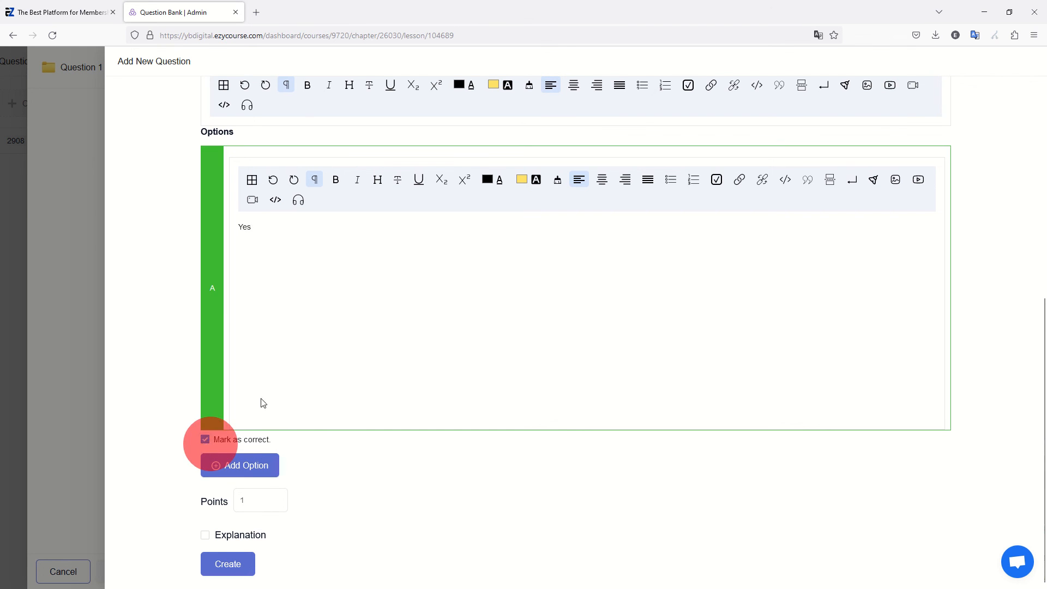
Step: Add a second answer option B with the text "No"
click(246, 465)
scroll(284, 432, down, 3)
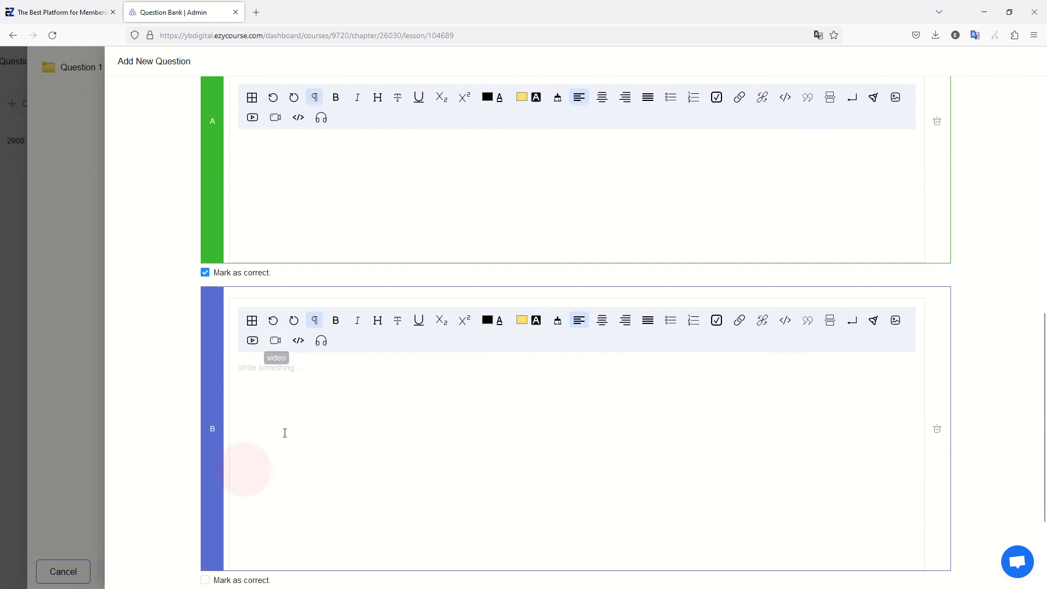
click(289, 412)
text(No)
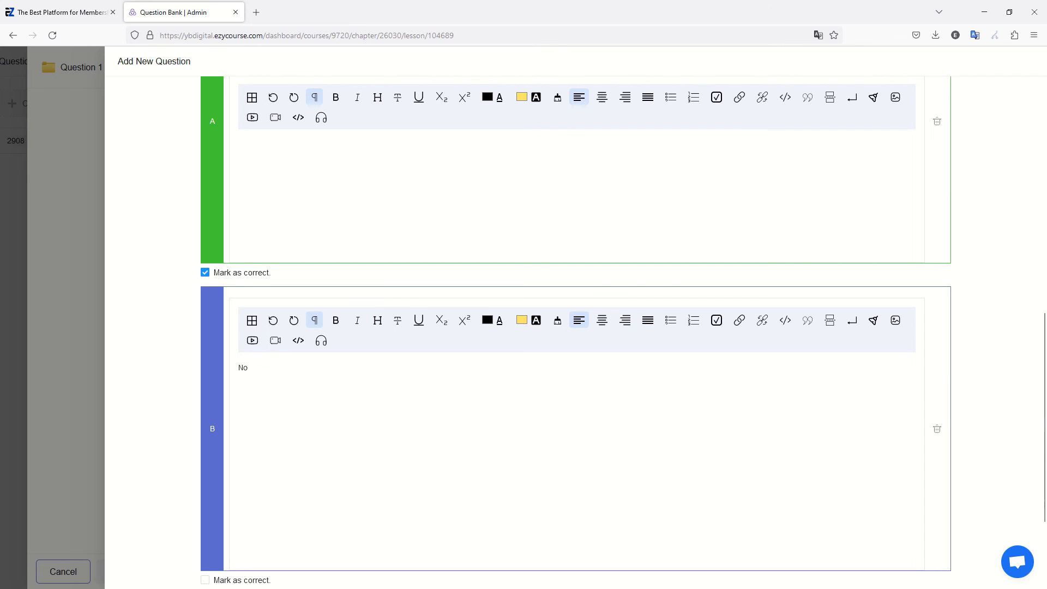
Step: Enable the question's explanation and enter "This course is great" as its text
scroll(293, 415, down, 3)
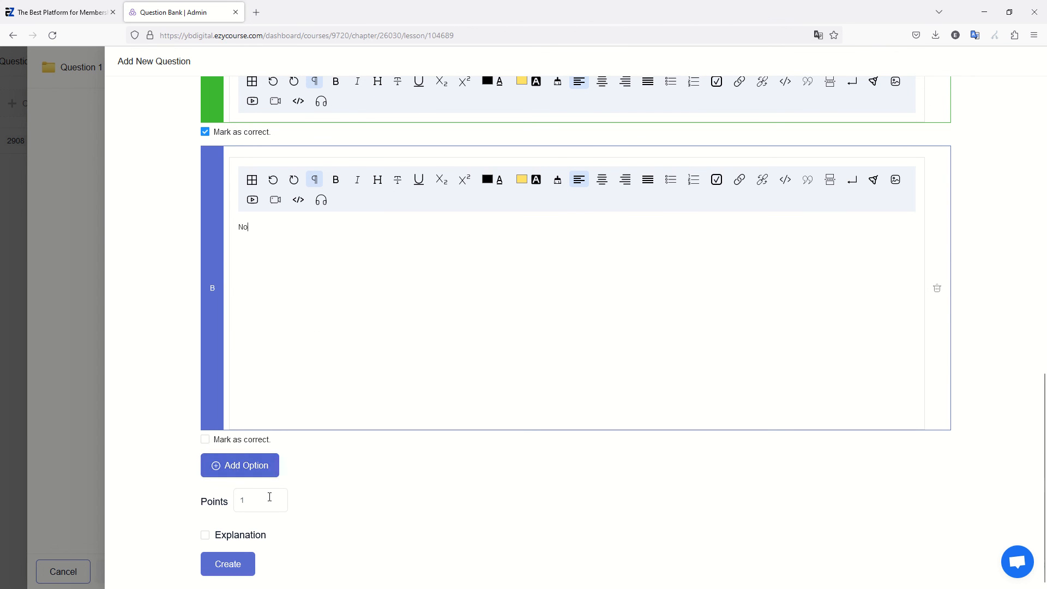
click(205, 535)
scroll(280, 387, down, 5)
click(276, 382)
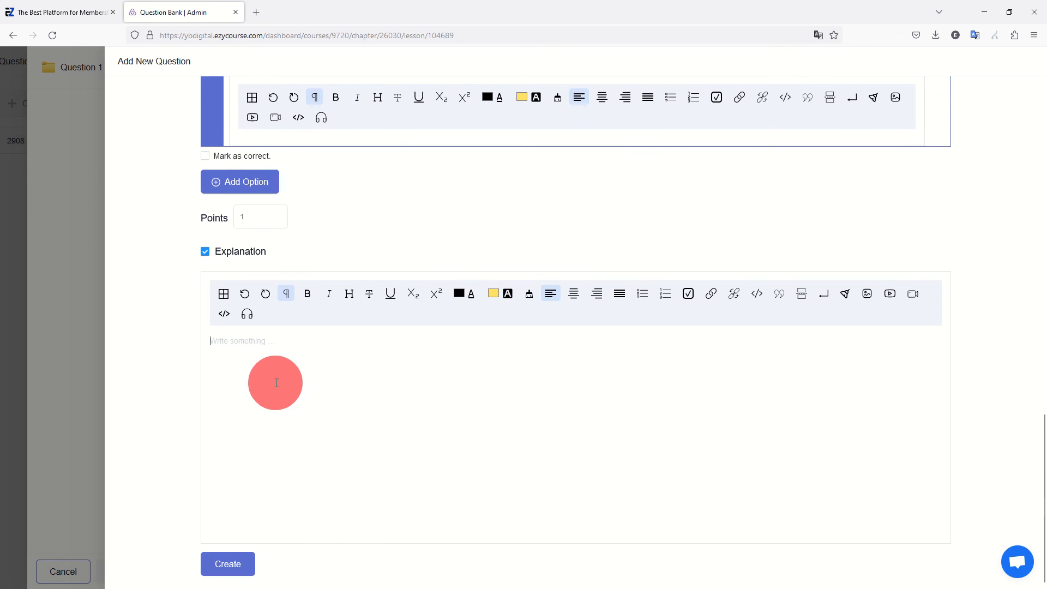
text(Thi)
key(BackSpace)
key(BackSpace)
key(BackSpace)
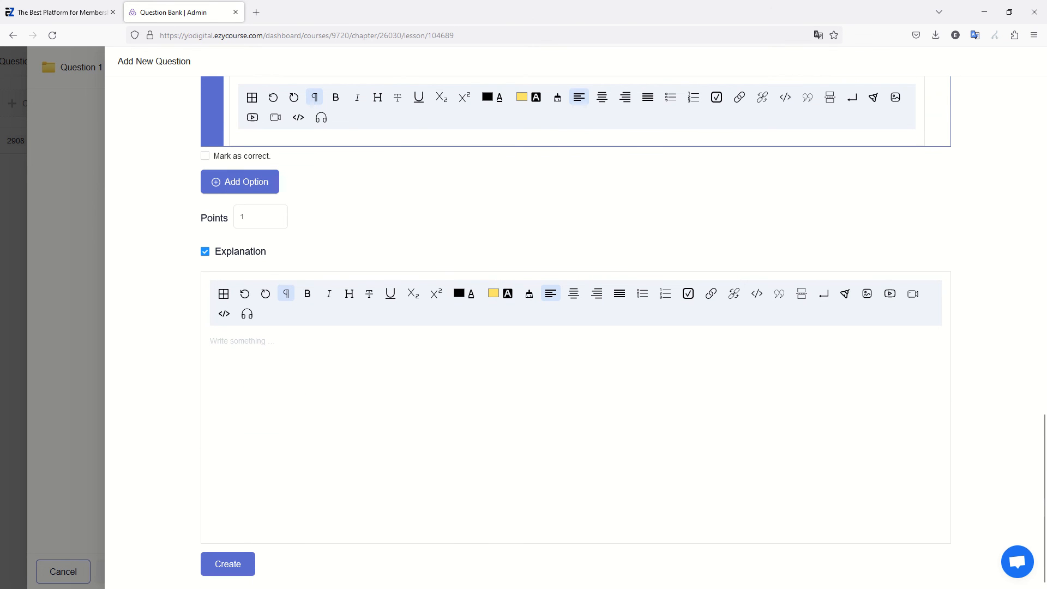
text(THis)
key(BackSpace)
key(BackSpace)
text(his course)
text(is great)
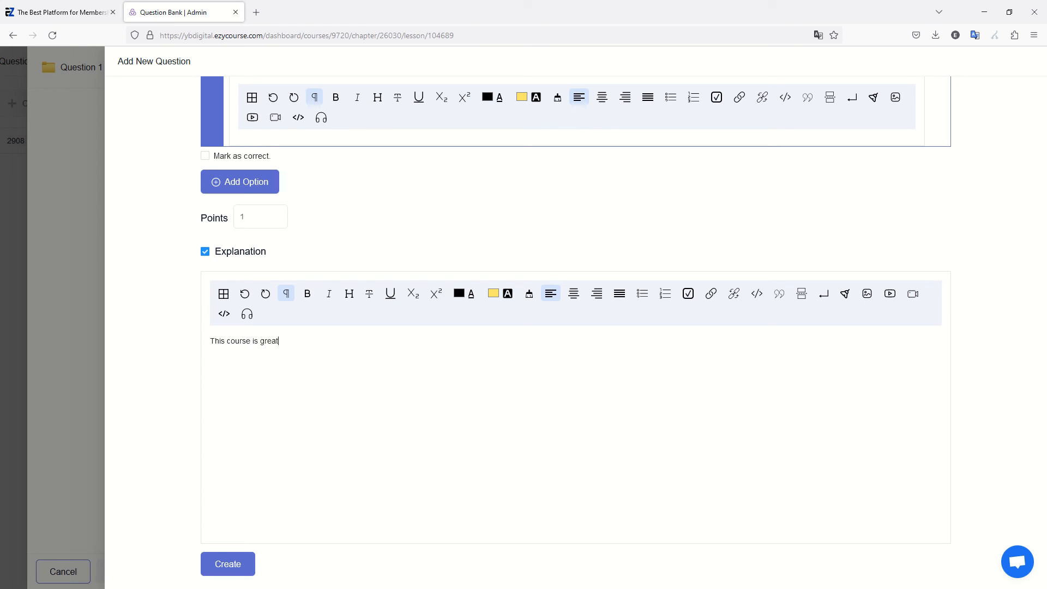
Step: Create the question and close the question bank to return to the quiz lesson
click(245, 562)
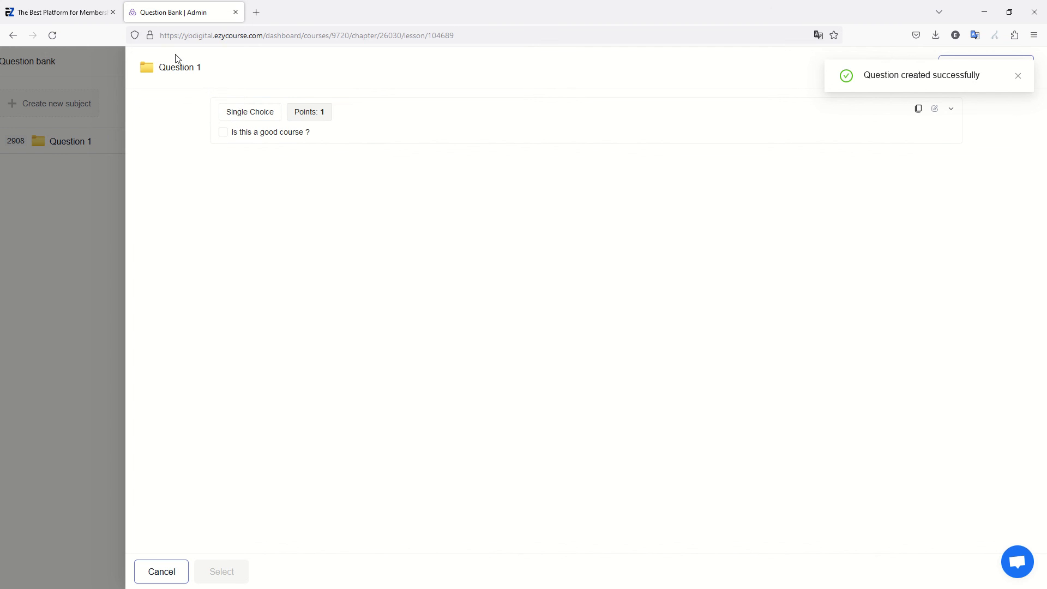
click(3, 317)
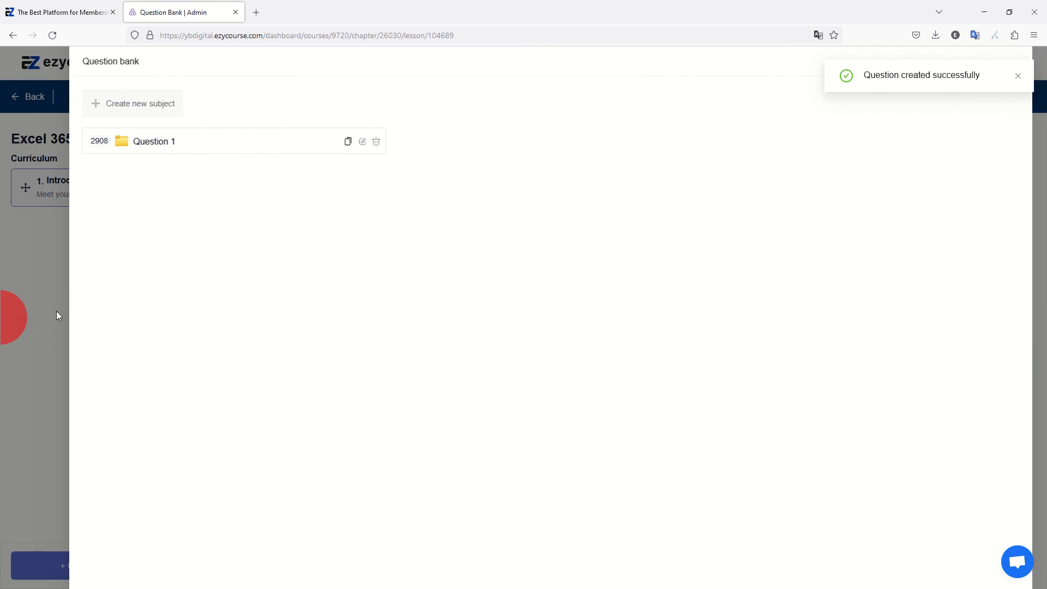
click(3, 295)
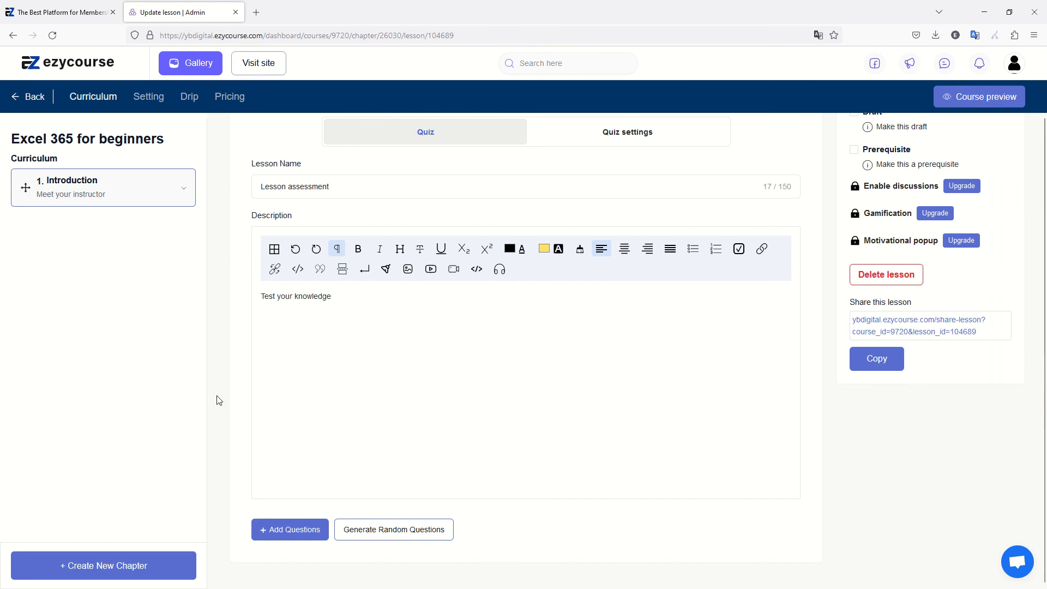
Step: Copy the quiz lesson's share link from the lesson settings
scroll(687, 299, up, 2)
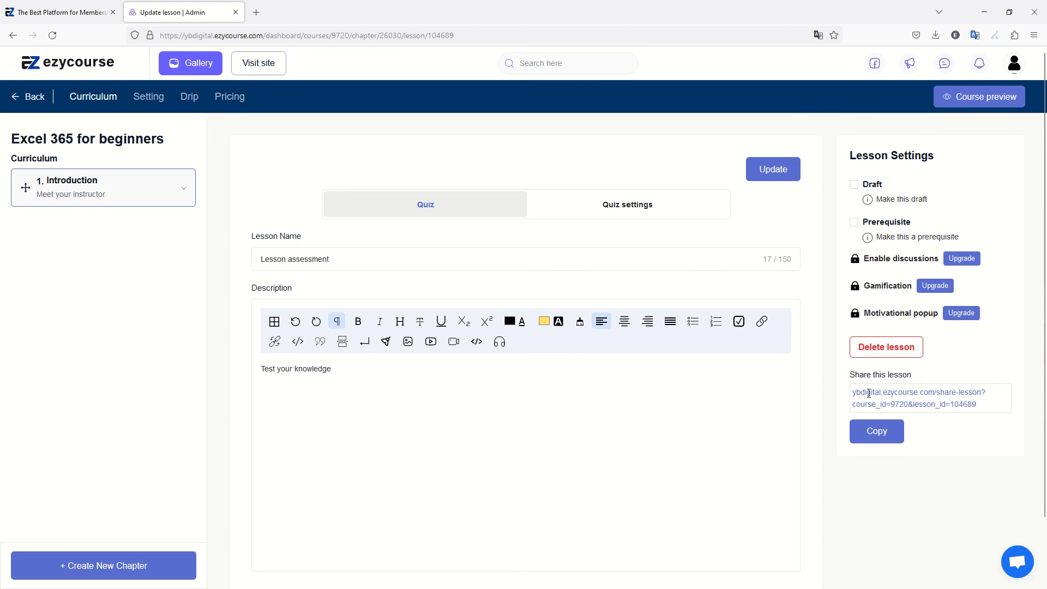
drag(854, 392, 983, 409)
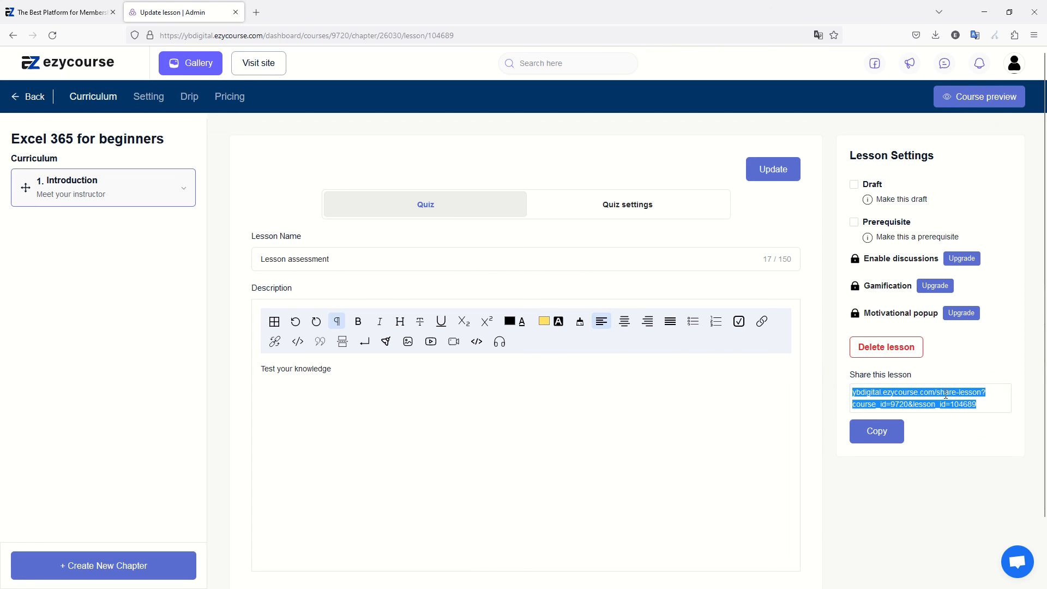
key(ctrl+c)
key(ctrl+t)
key(ctrl+v)
key(ctrl+w)
Step: Open a private browser window and load the copied lesson share link to view the public course page
click(1033, 35)
click(937, 109)
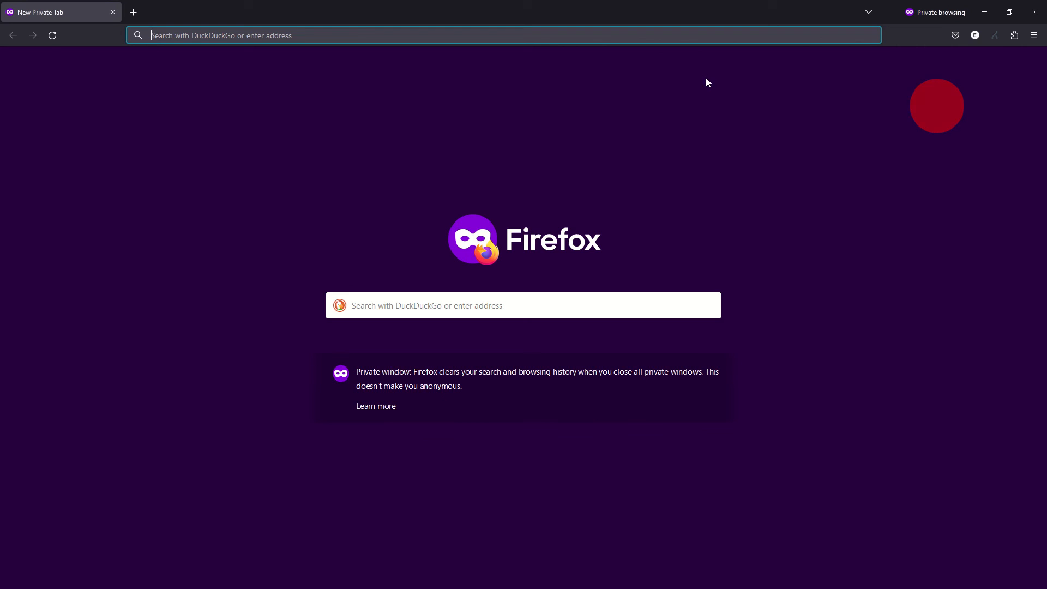
key(ctrl+v)
key(Return)
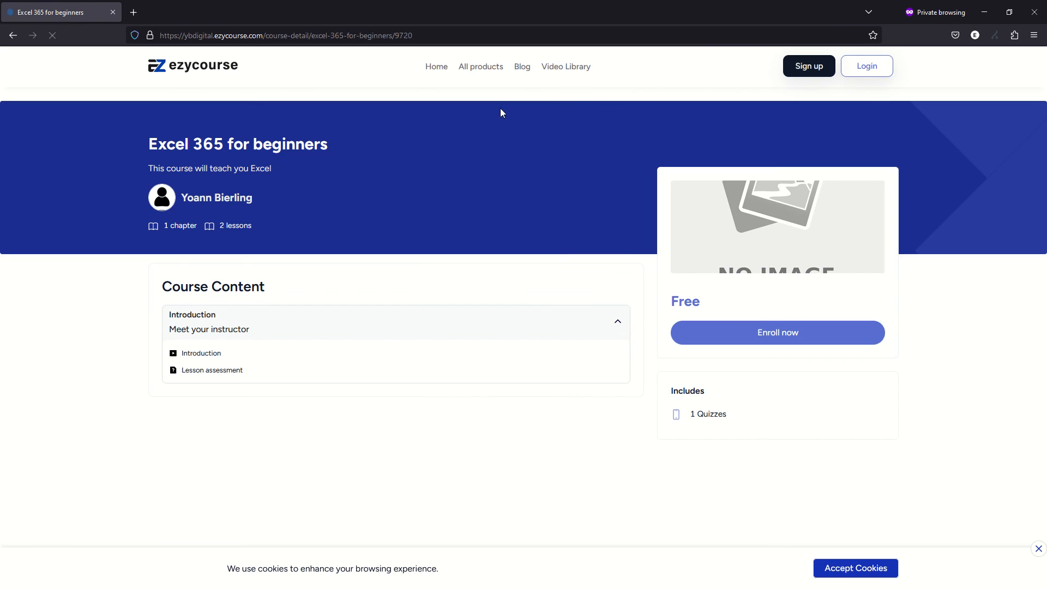